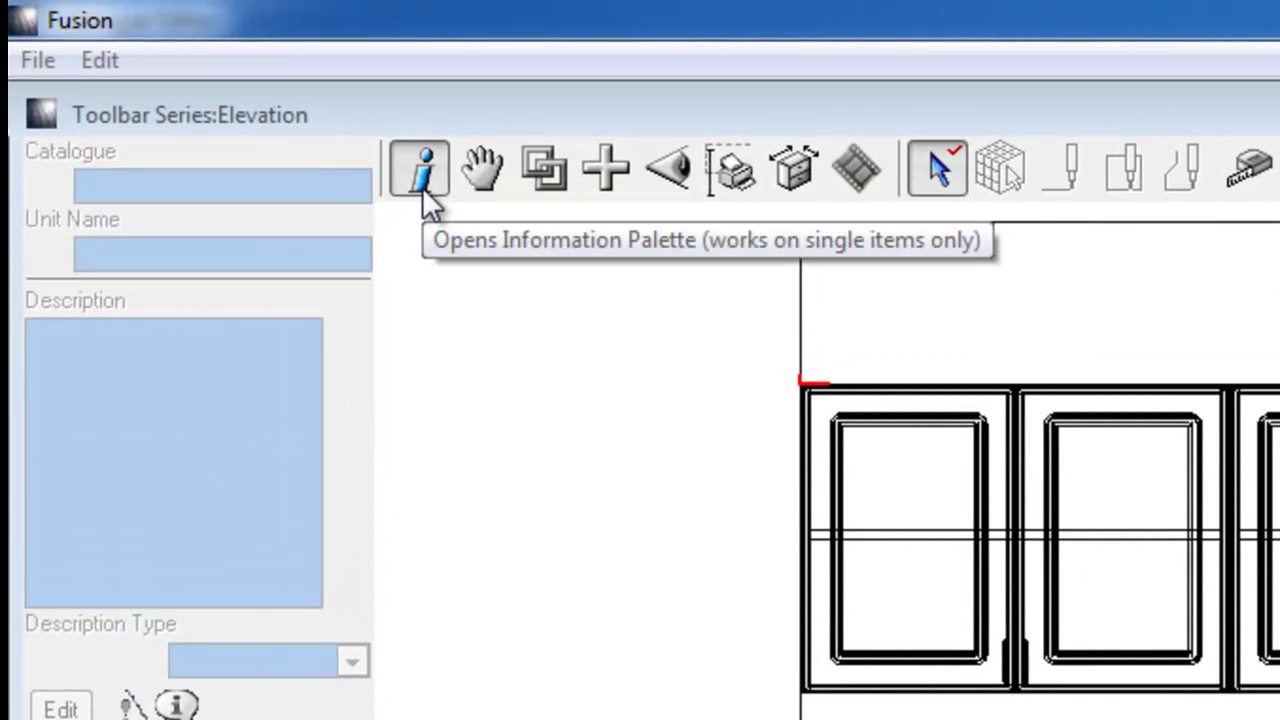
Step: Show the Information Palette beside the dimensioned two-row kitchen cabinet elevation
click(422, 170)
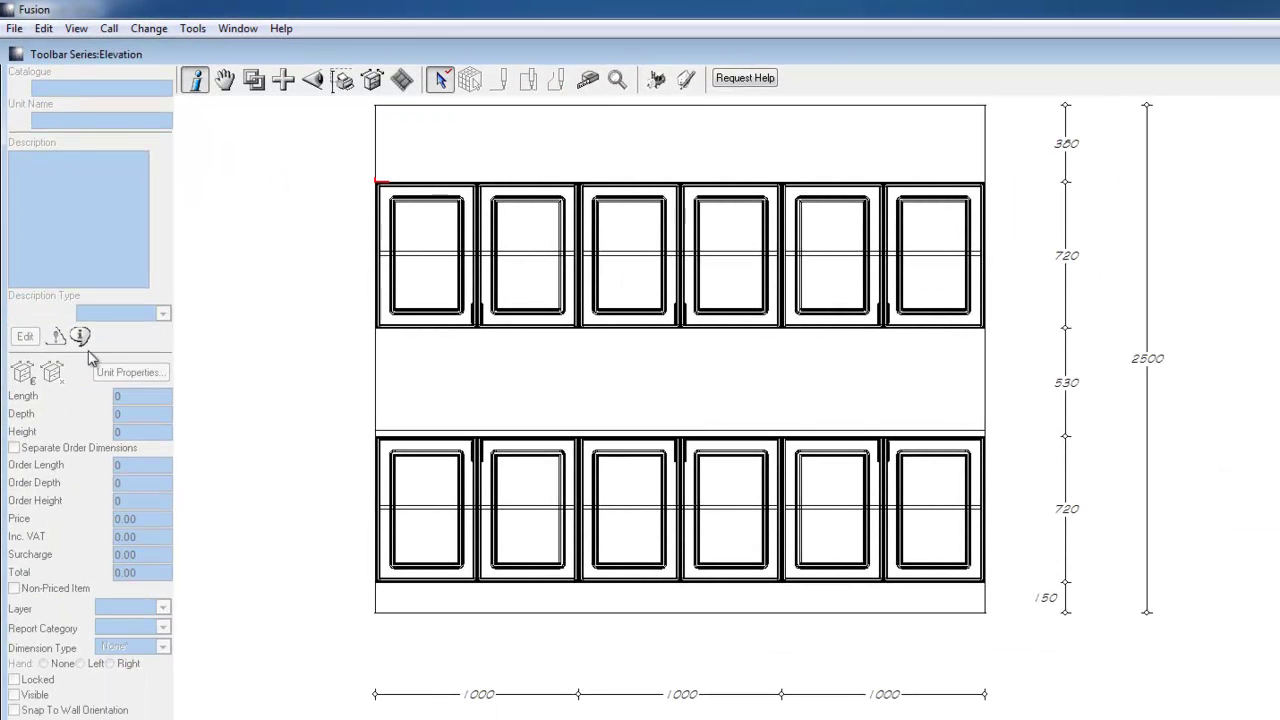
Step: Select the single W2D two-door wall cabinet and set its Description Type to Recommended
drag(428, 197, 330, 157)
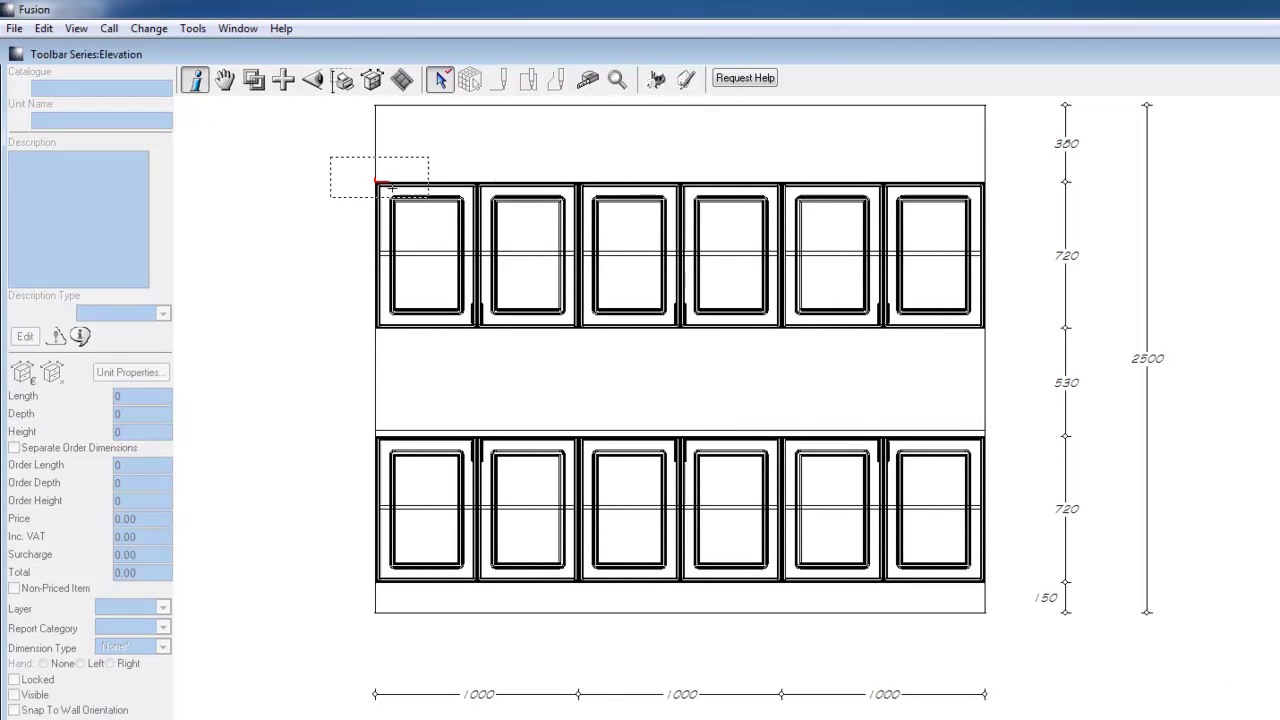
drag(392, 188, 840, 358)
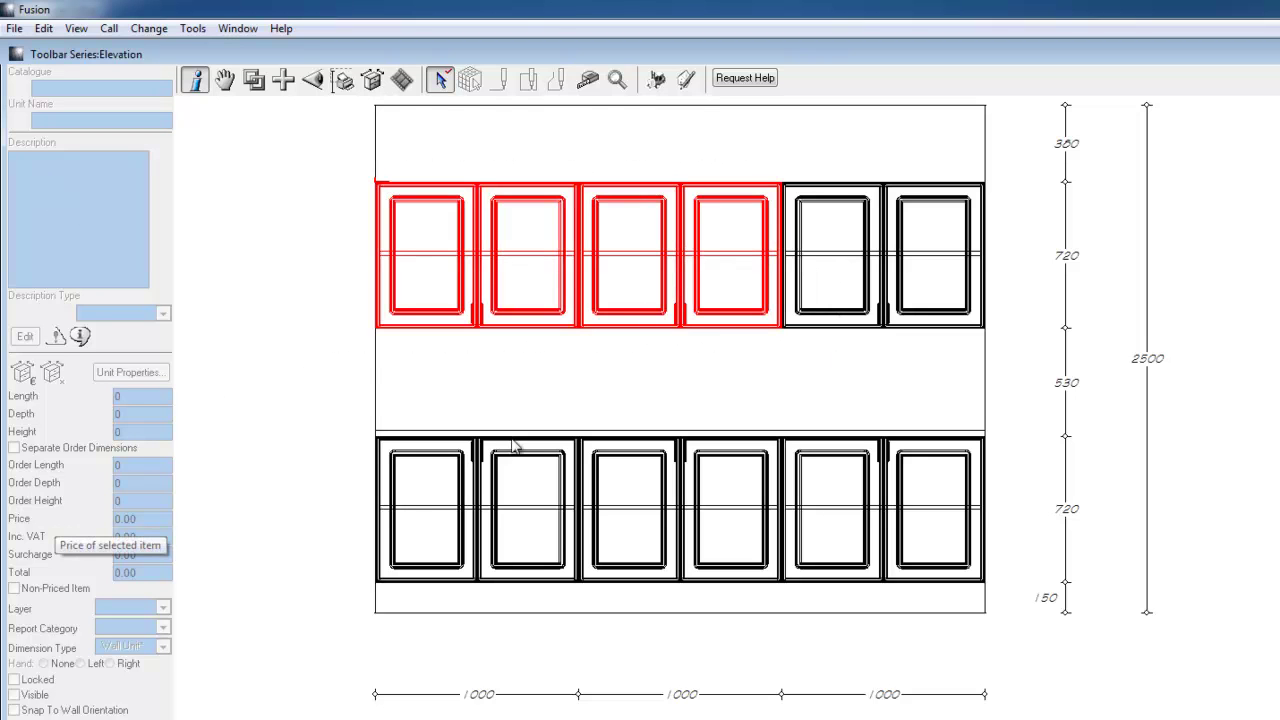
click(610, 140)
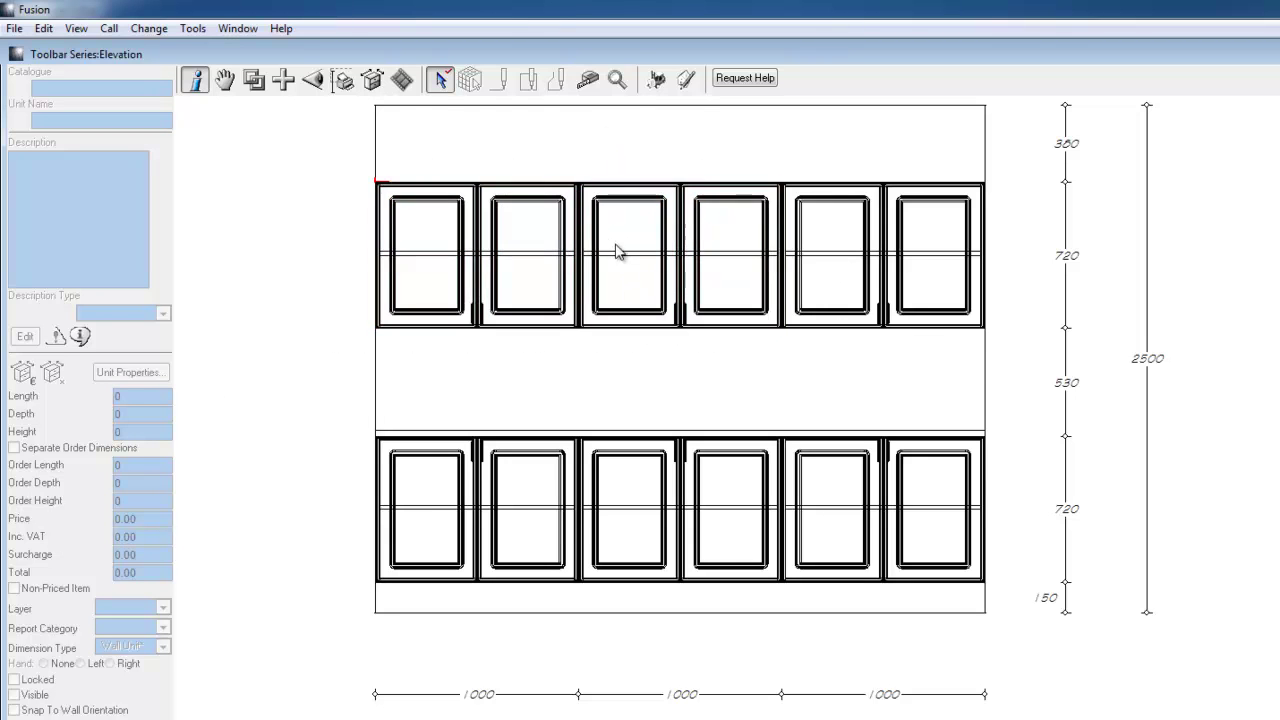
click(617, 252)
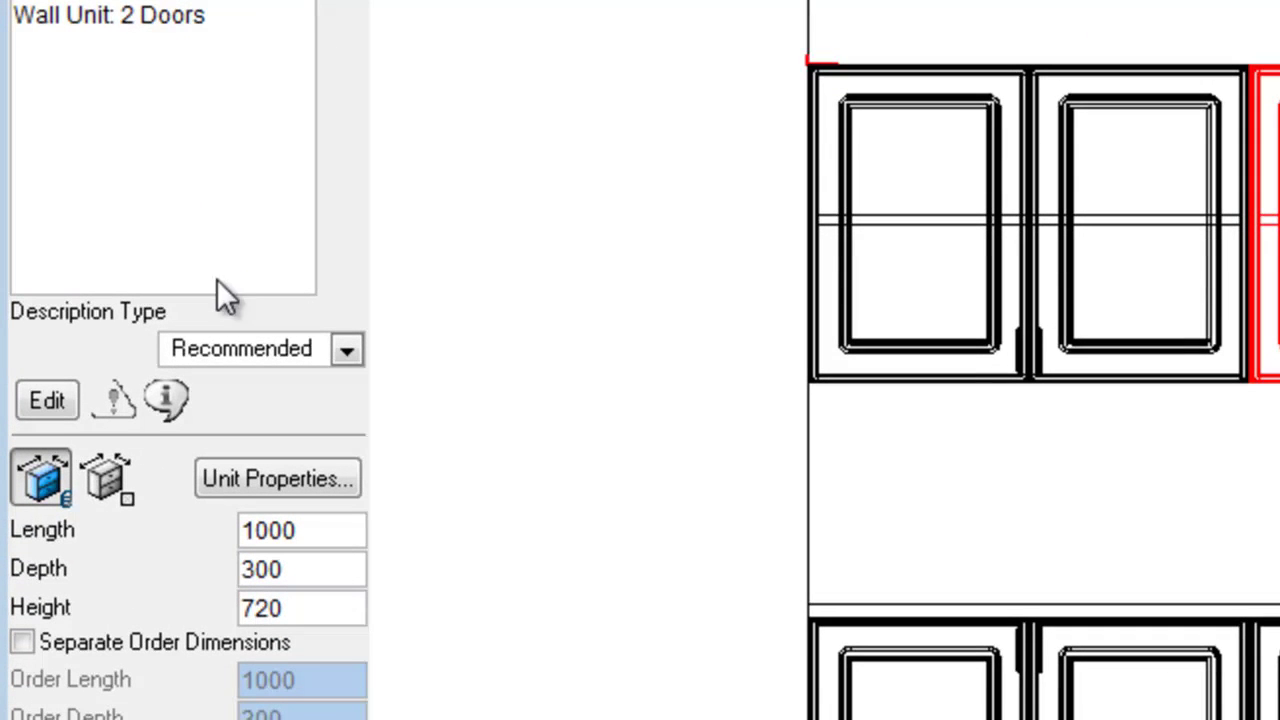
click(221, 345)
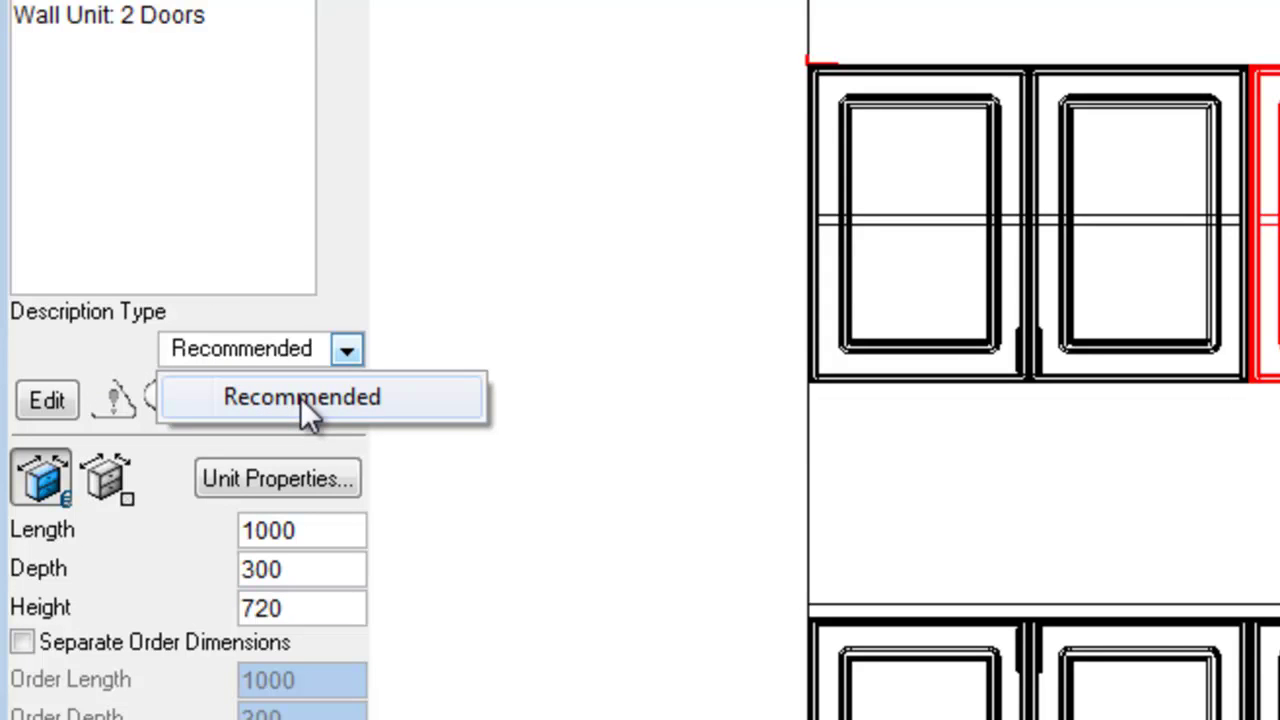
click(65, 361)
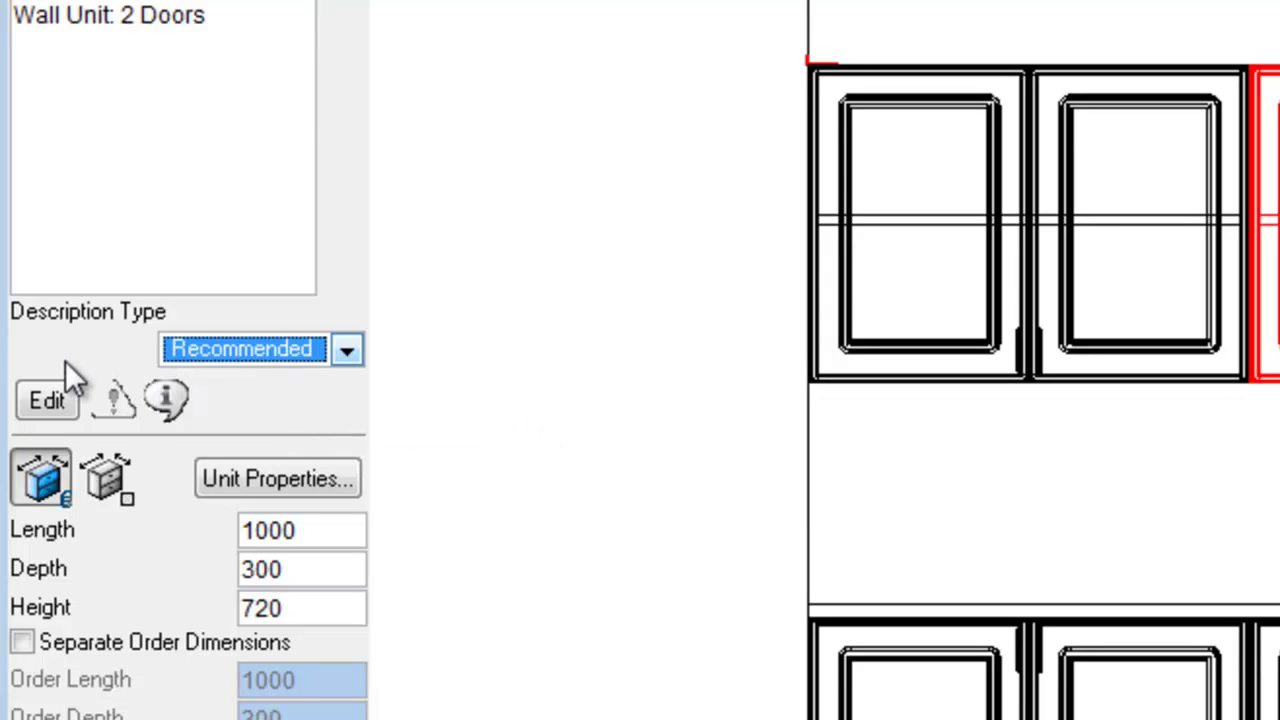
Step: Change the wall unit's description to 'Wall Unit: 2 Doors 1 Shelf'
click(48, 400)
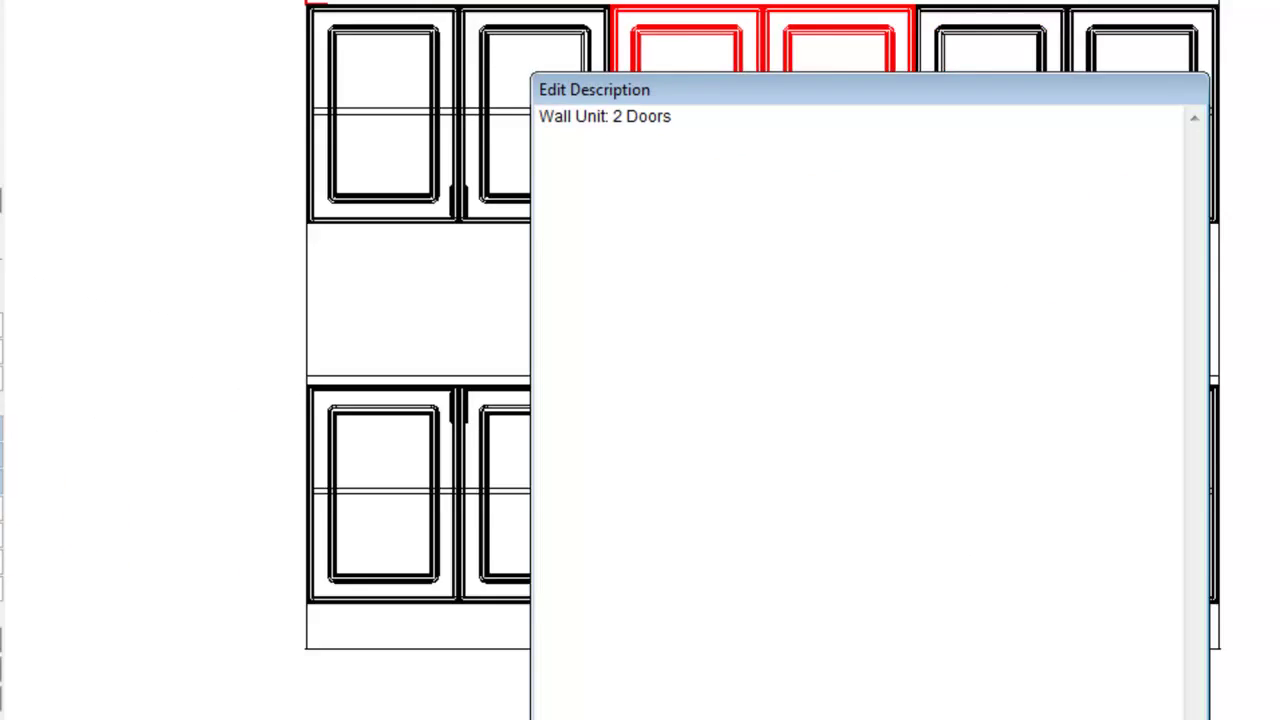
triple_click(725, 114)
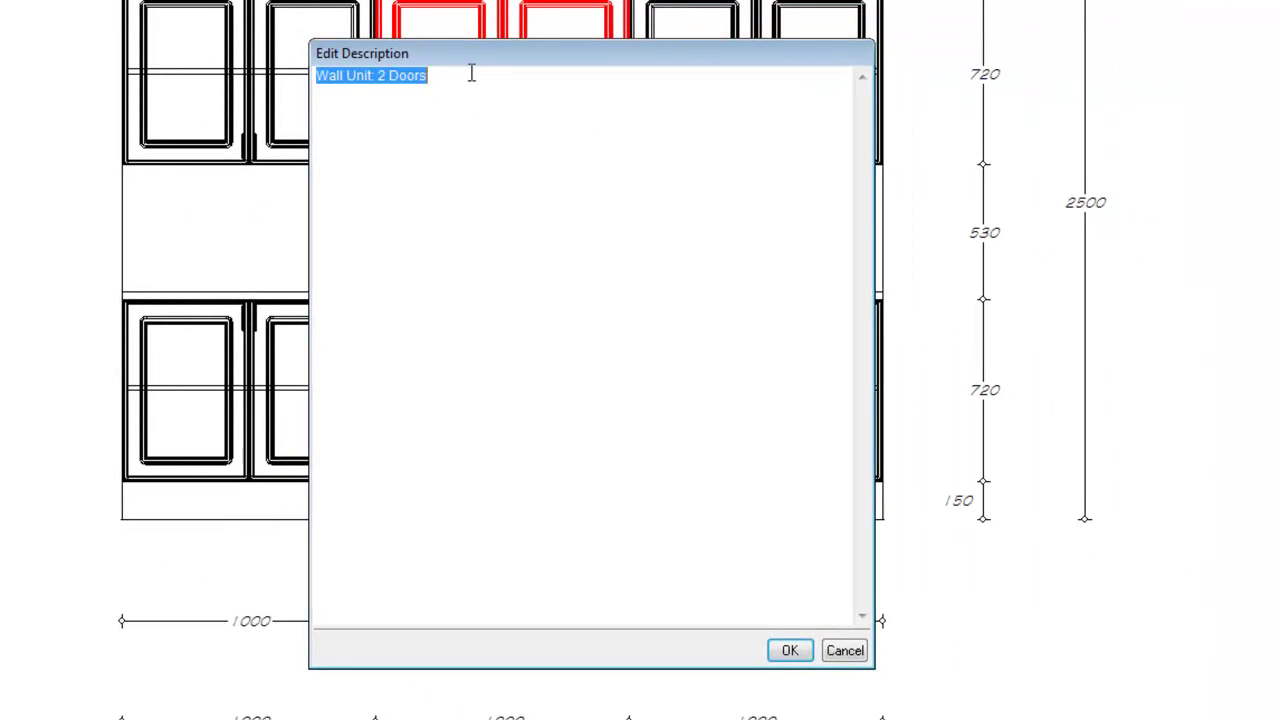
click(516, 90)
text(1 Shelv)
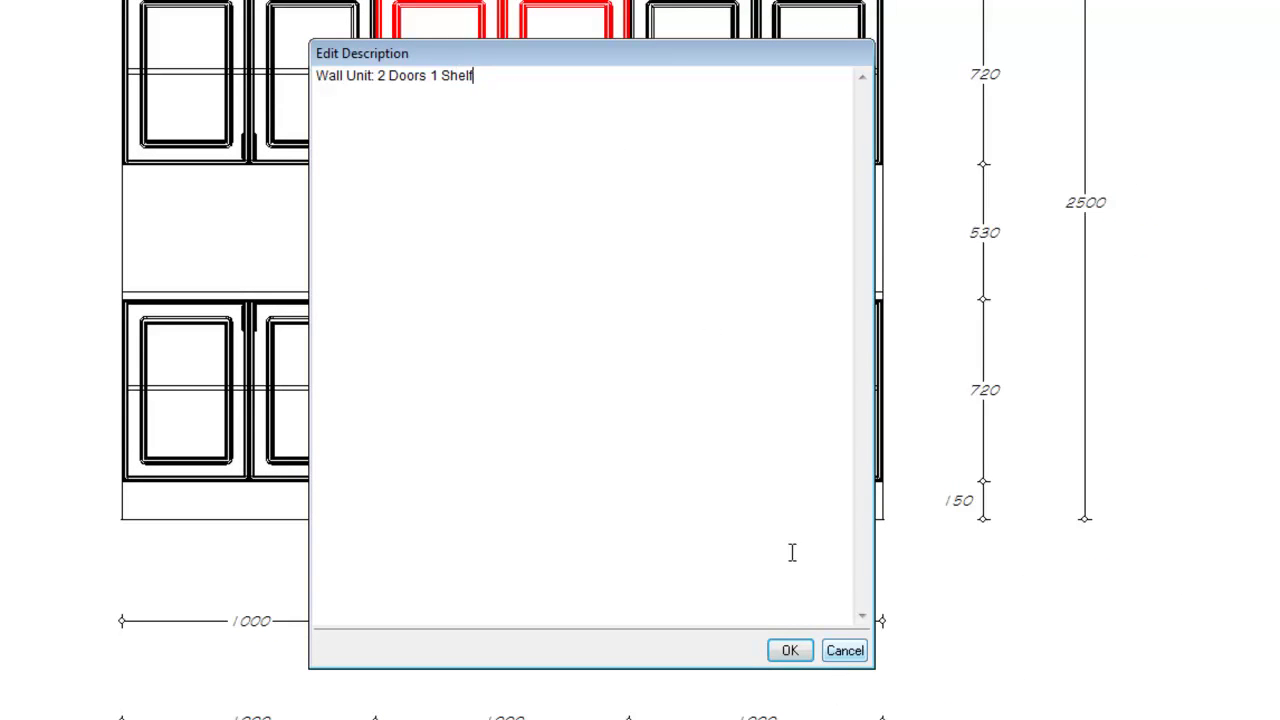
click(790, 650)
Step: Check the new description in the Item List, then go back to the elevation view
right_click(321, 216)
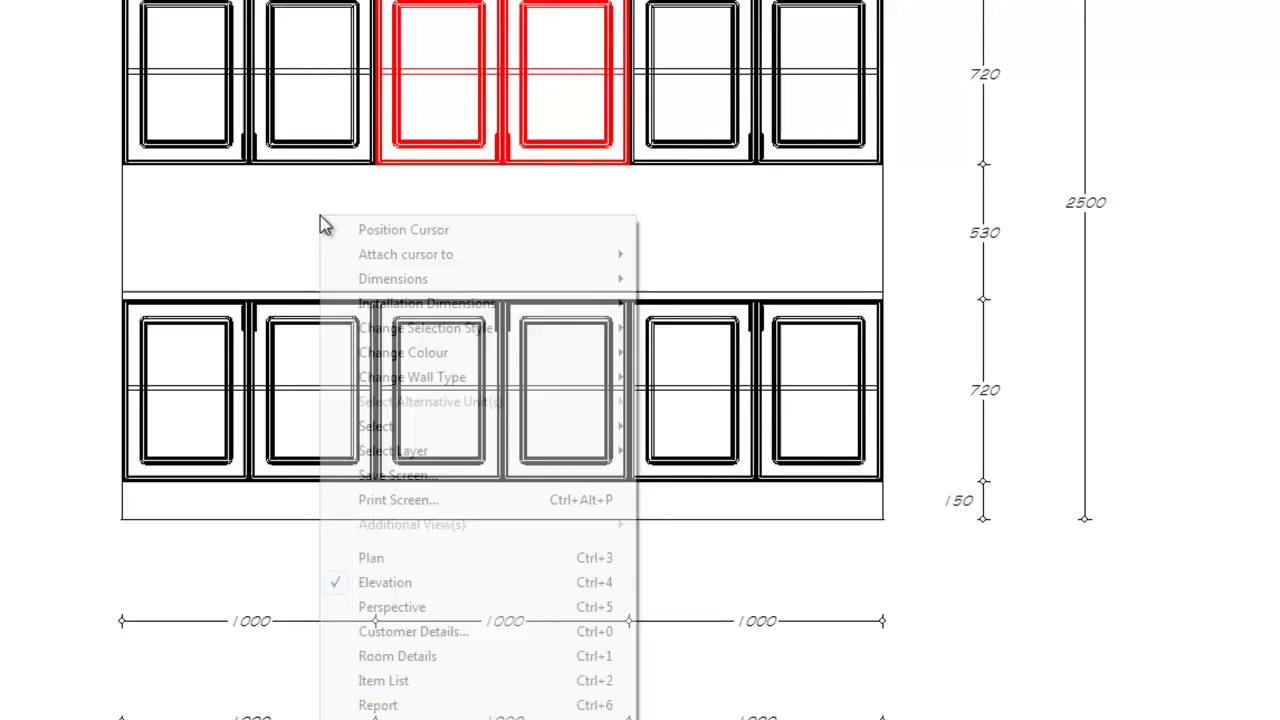
click(417, 681)
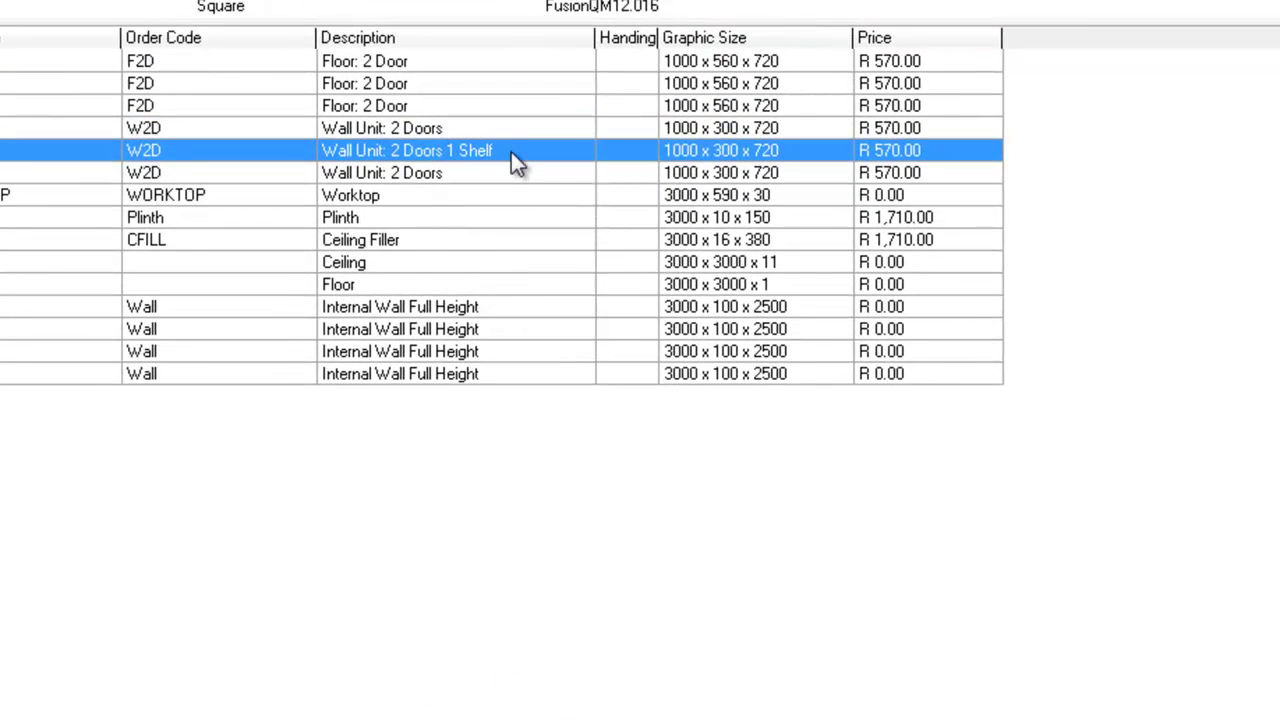
right_click(511, 152)
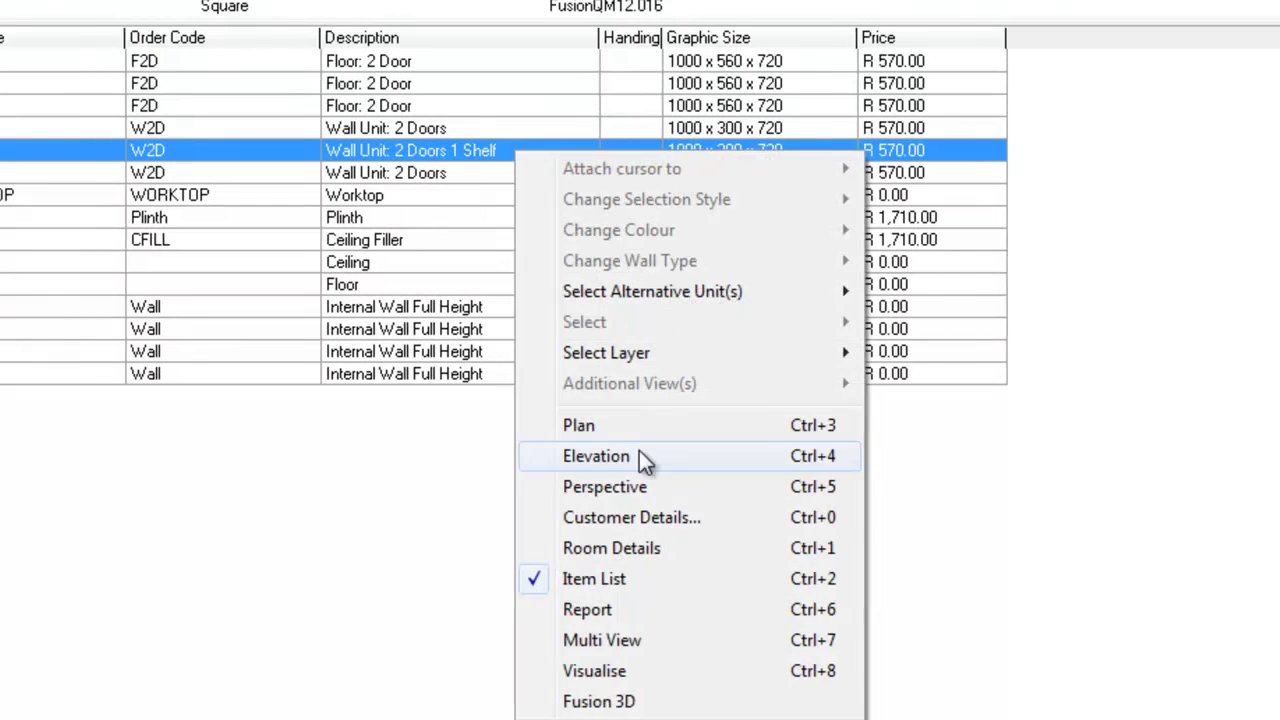
click(566, 452)
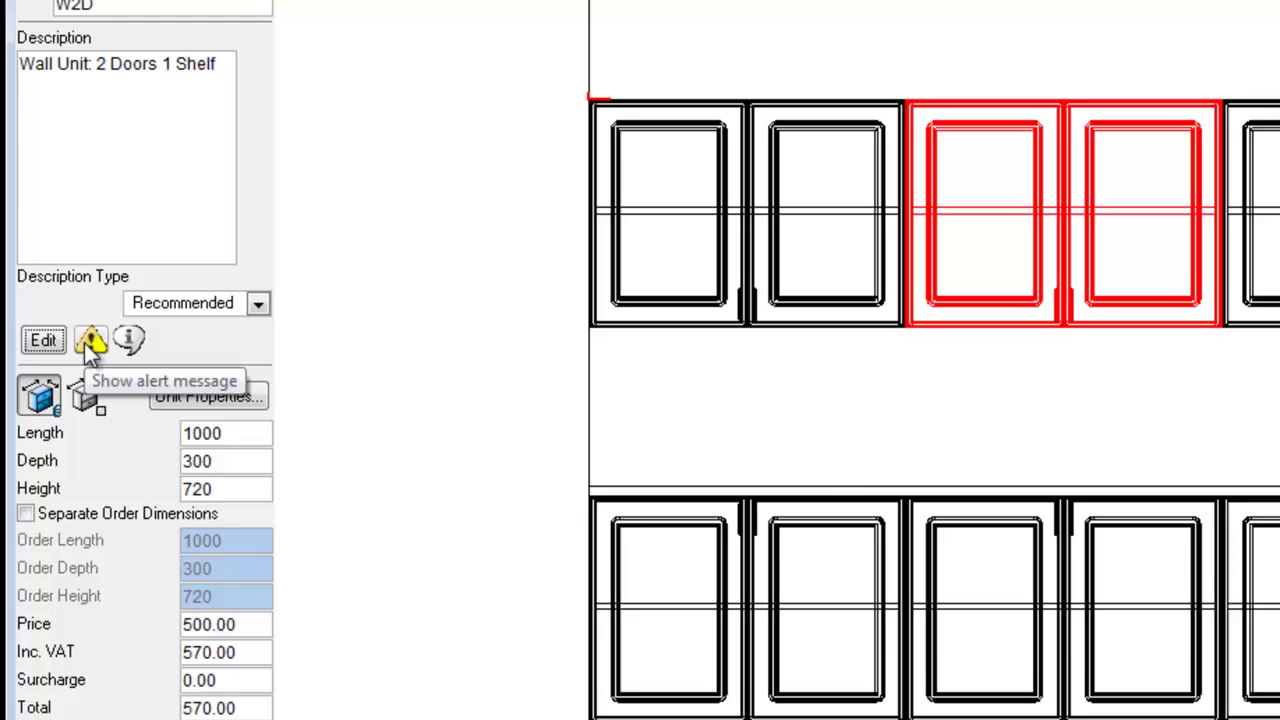
click(88, 343)
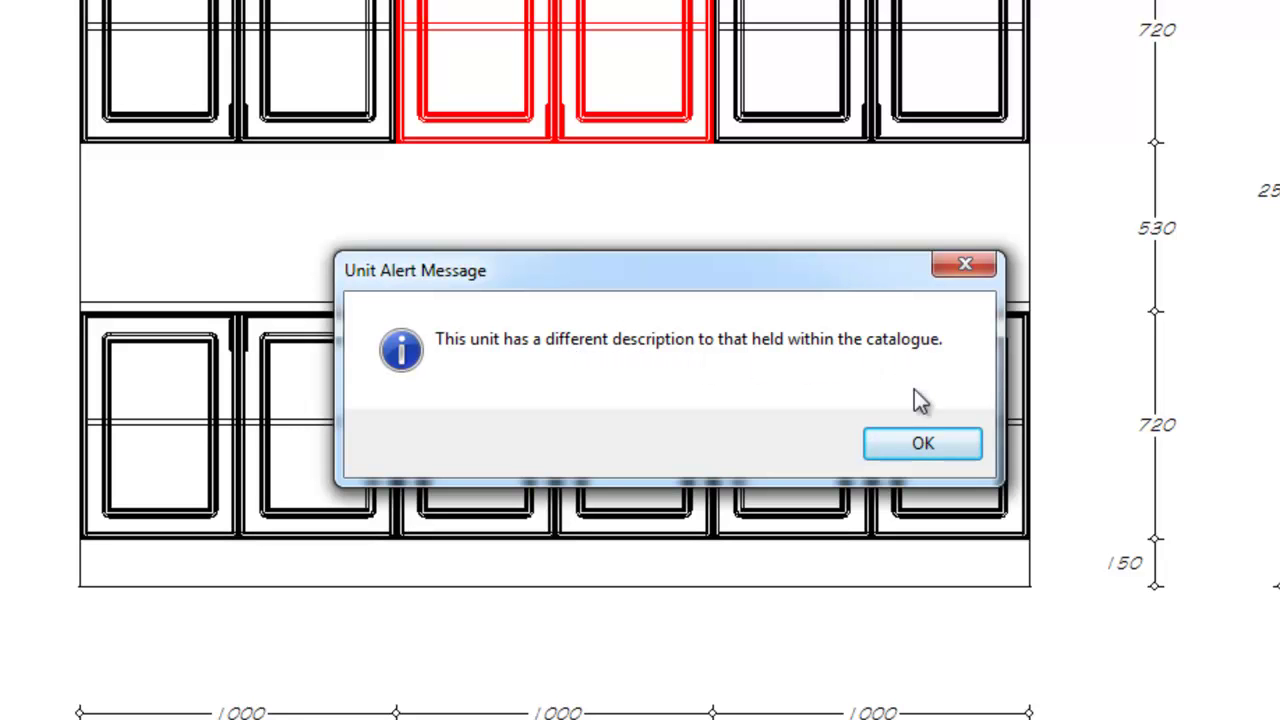
click(925, 448)
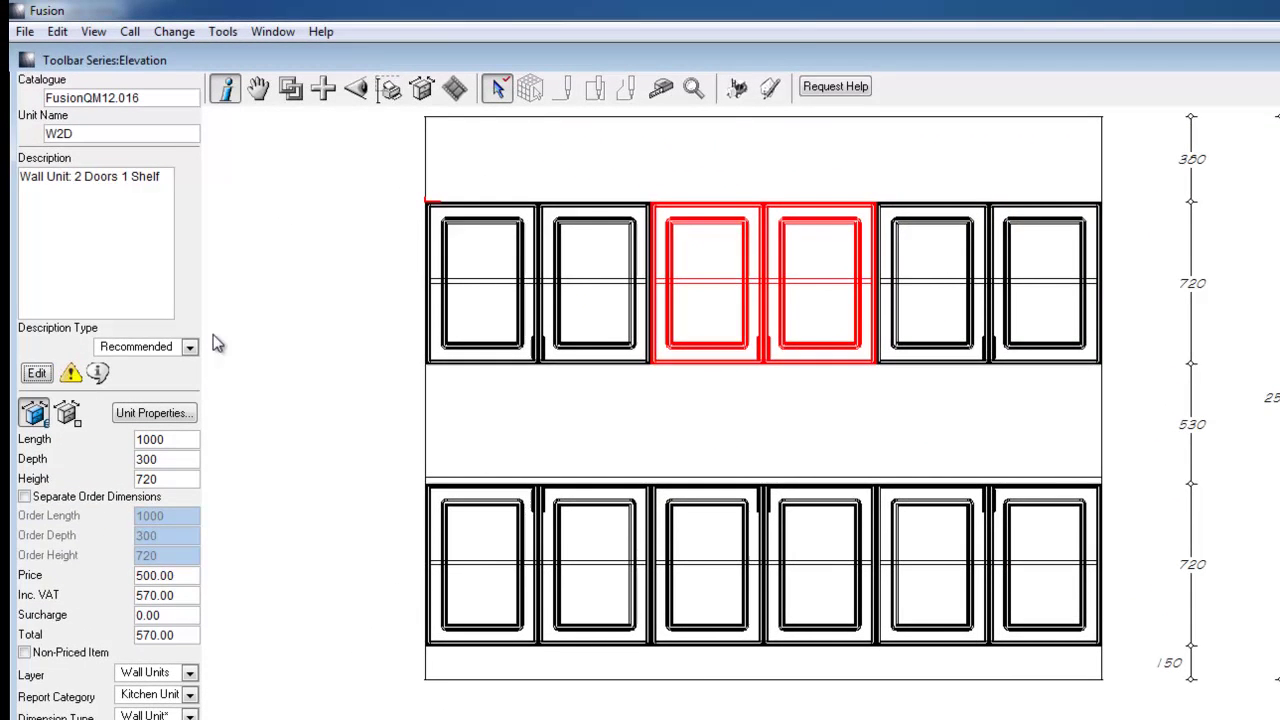
text(900)
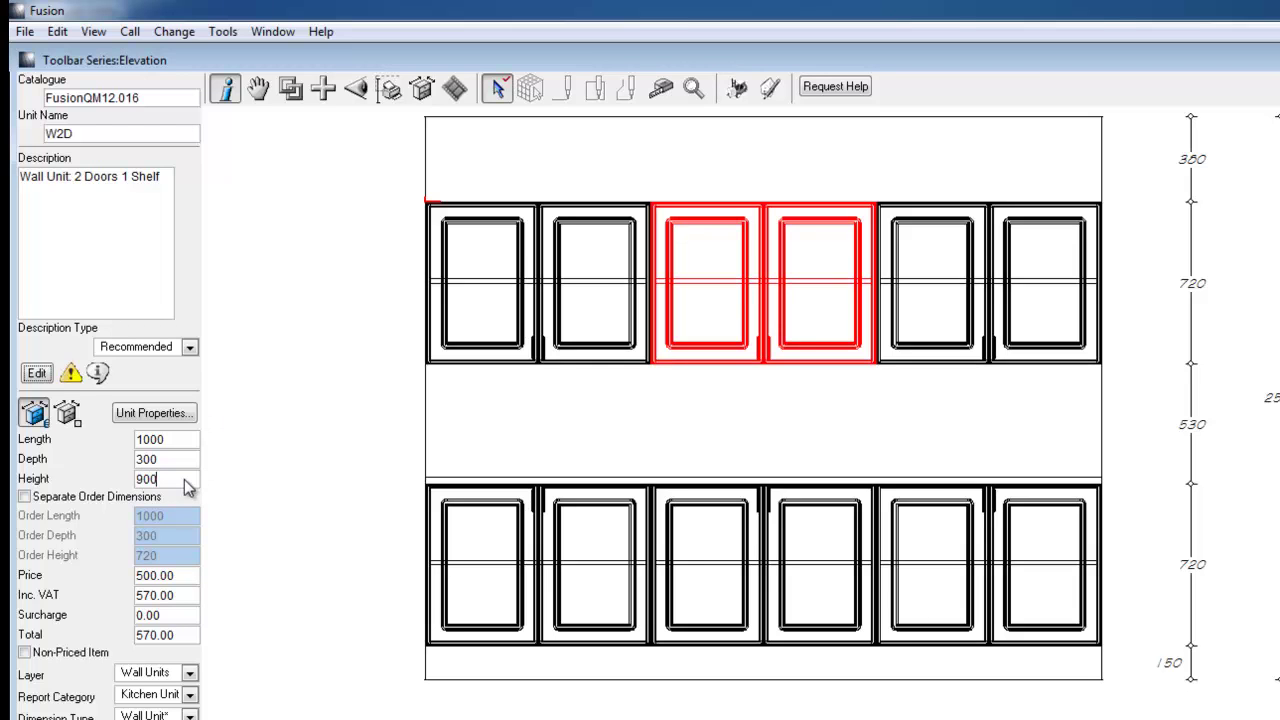
key(Return)
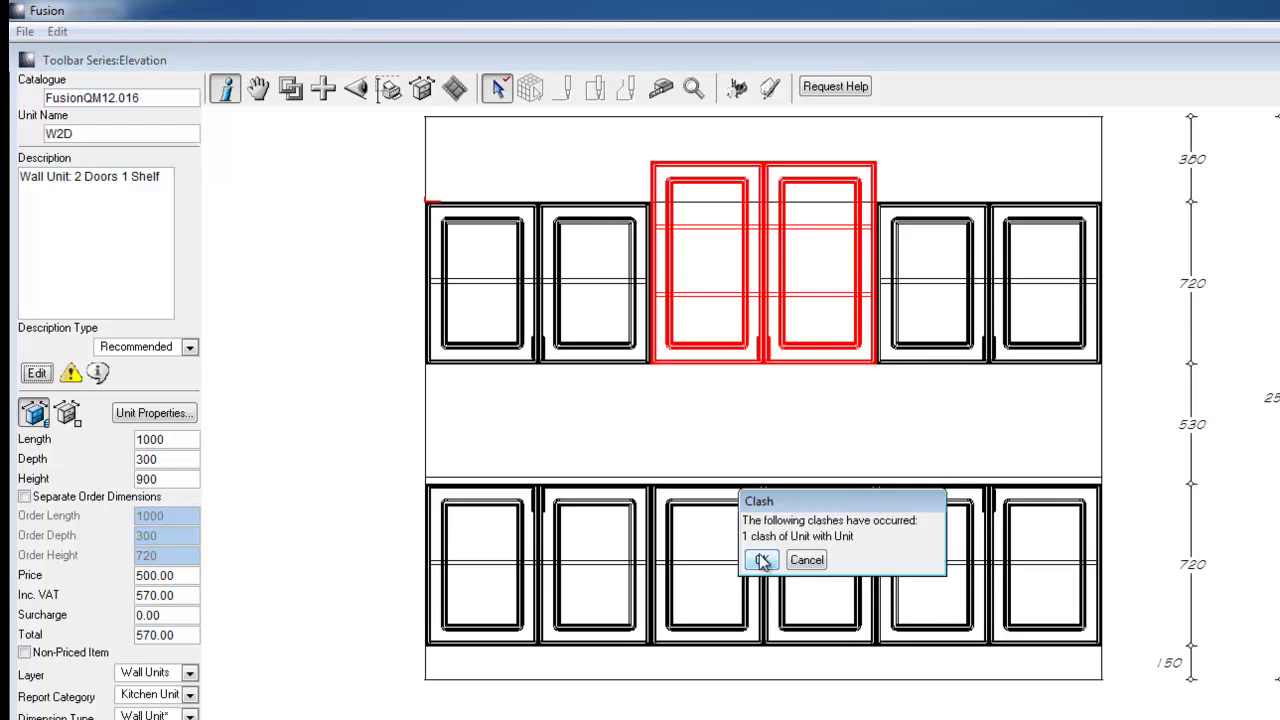
click(761, 560)
click(72, 375)
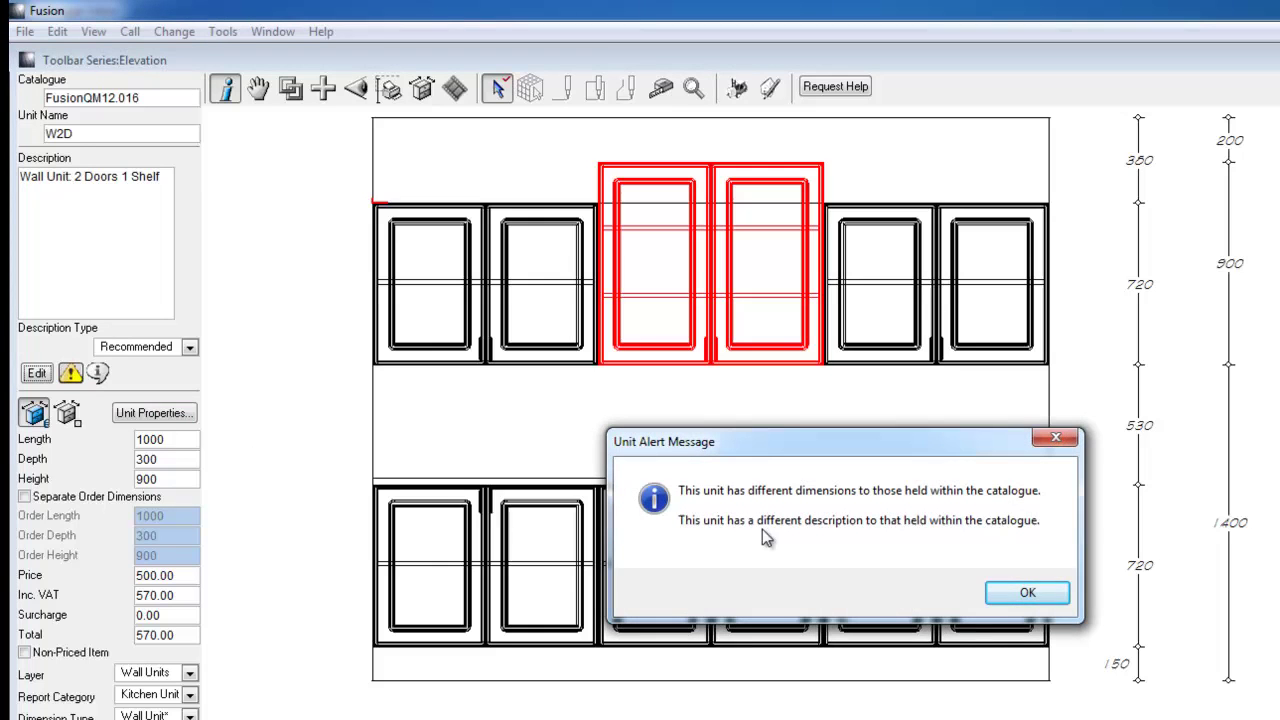
click(1028, 593)
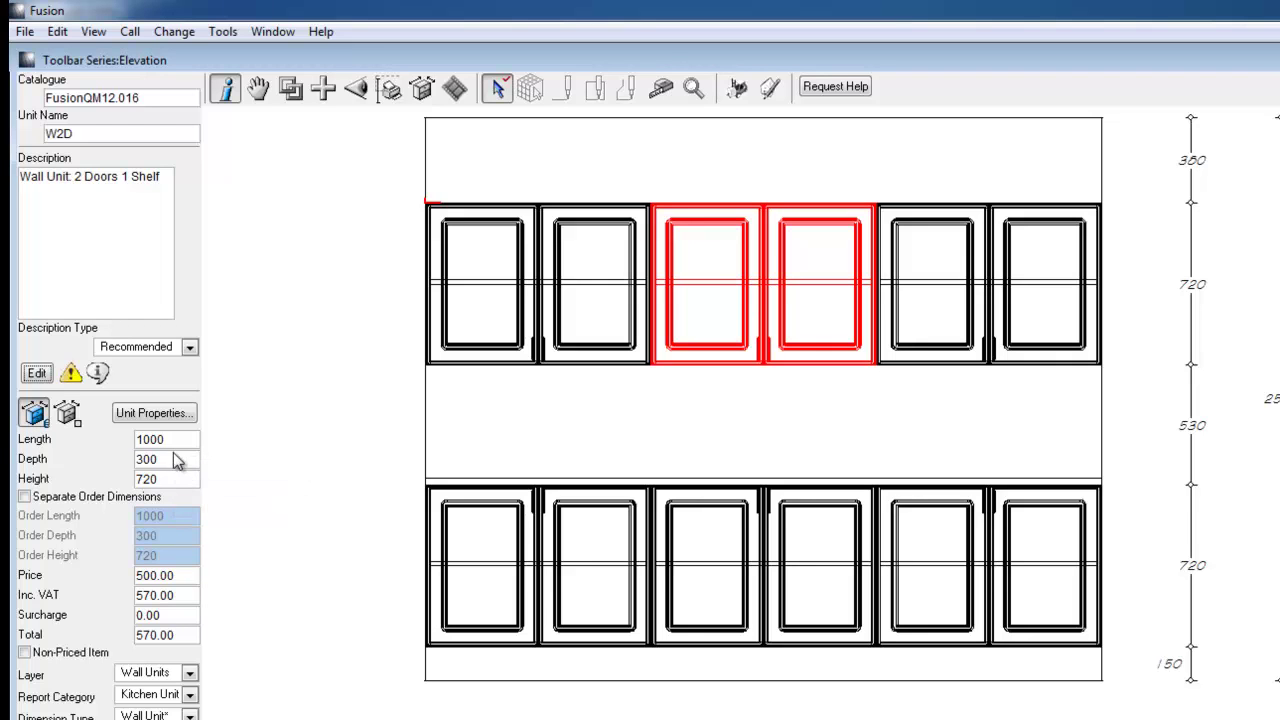
Step: Set the wall unit's length to 800 with a separate order length of 750
double_click(167, 443)
text(8)
key(Tab)
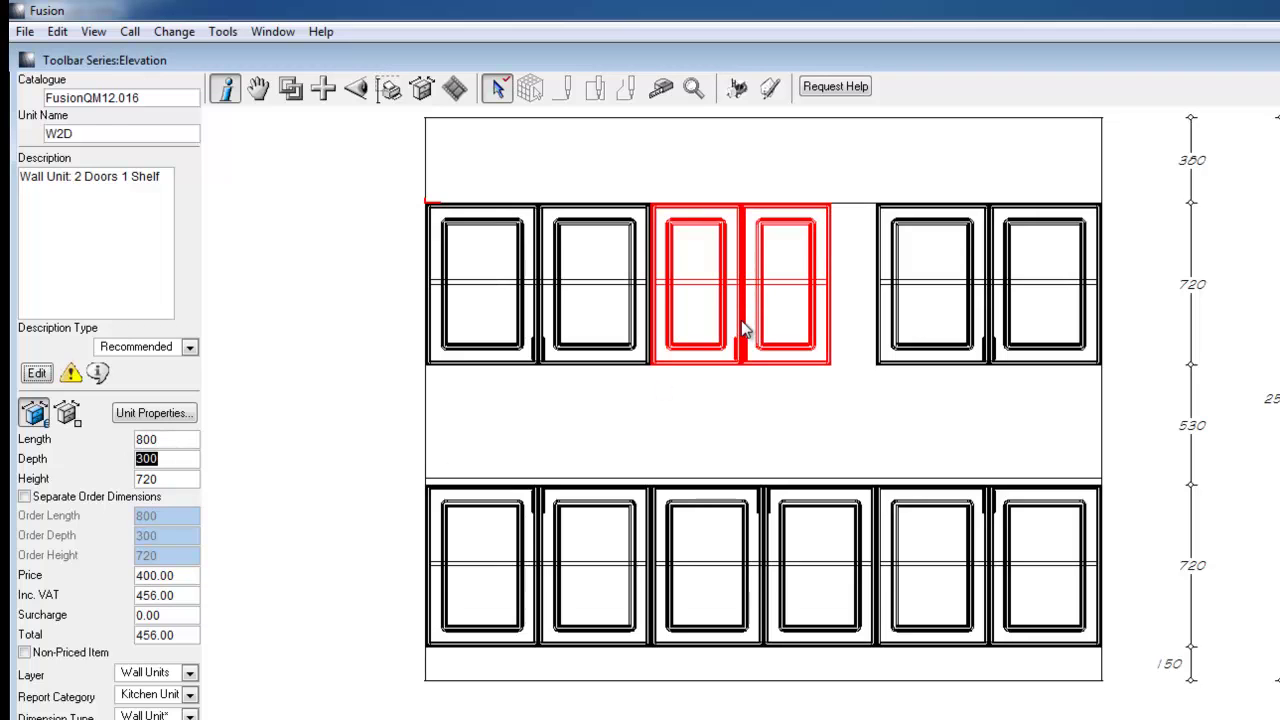
click(25, 497)
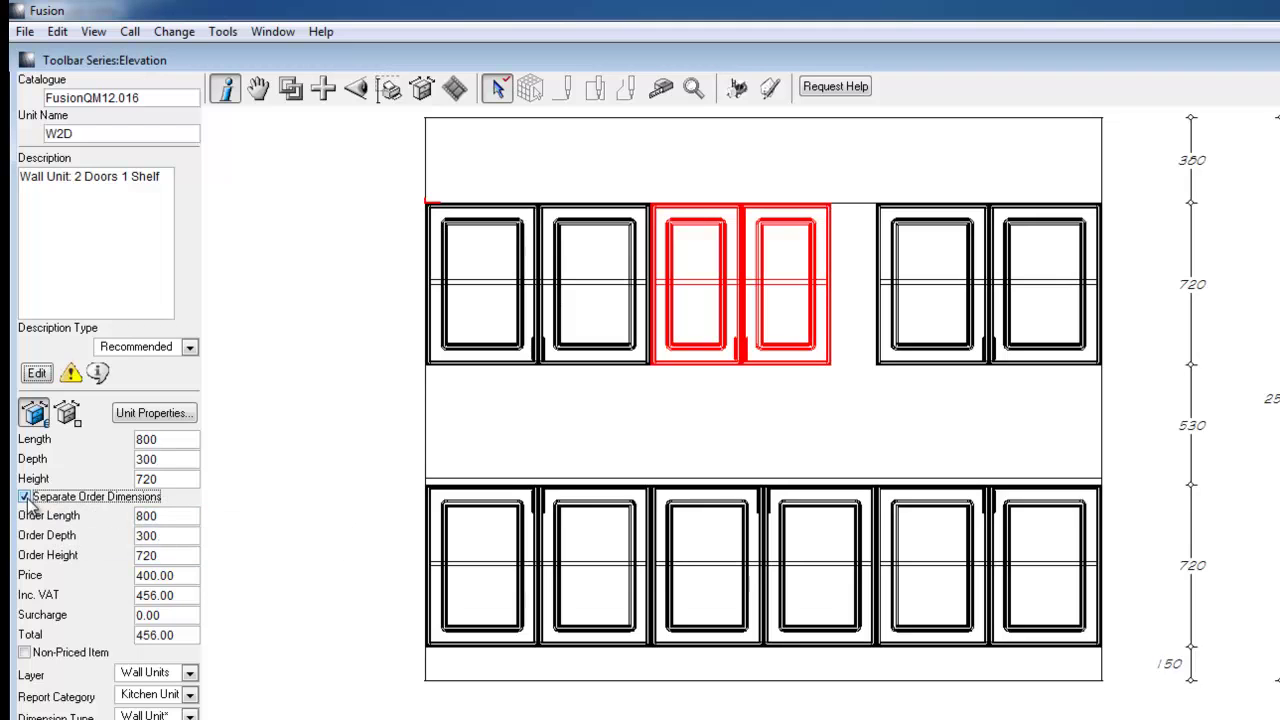
double_click(171, 520)
text(750)
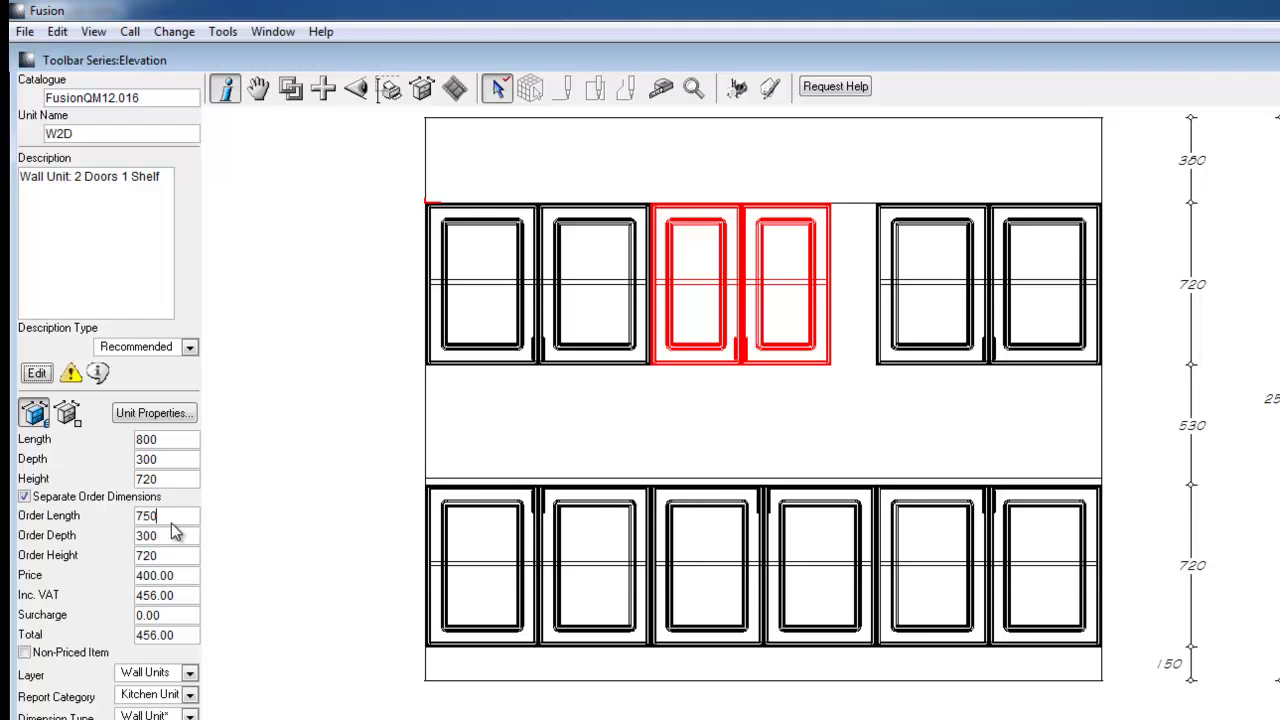
key(Tab)
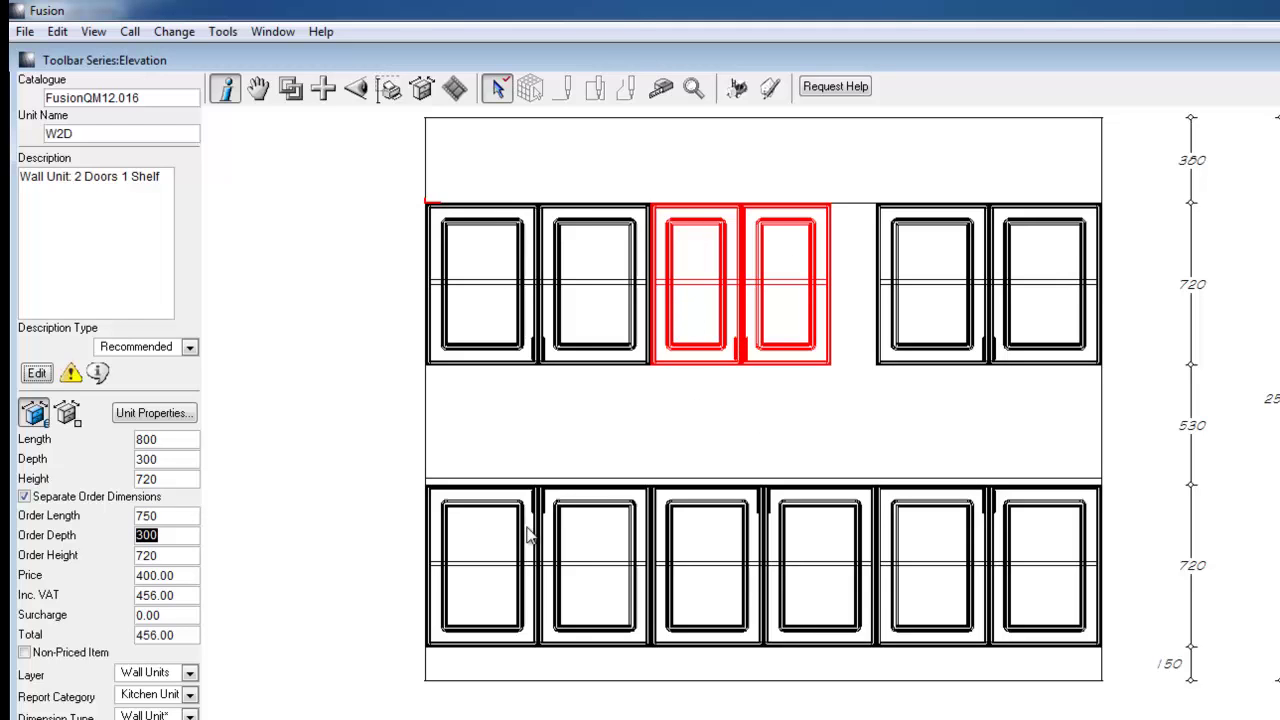
Step: Price the unit at 425.00, toggling Non-Priced Item on and back off
double_click(176, 580)
text(425)
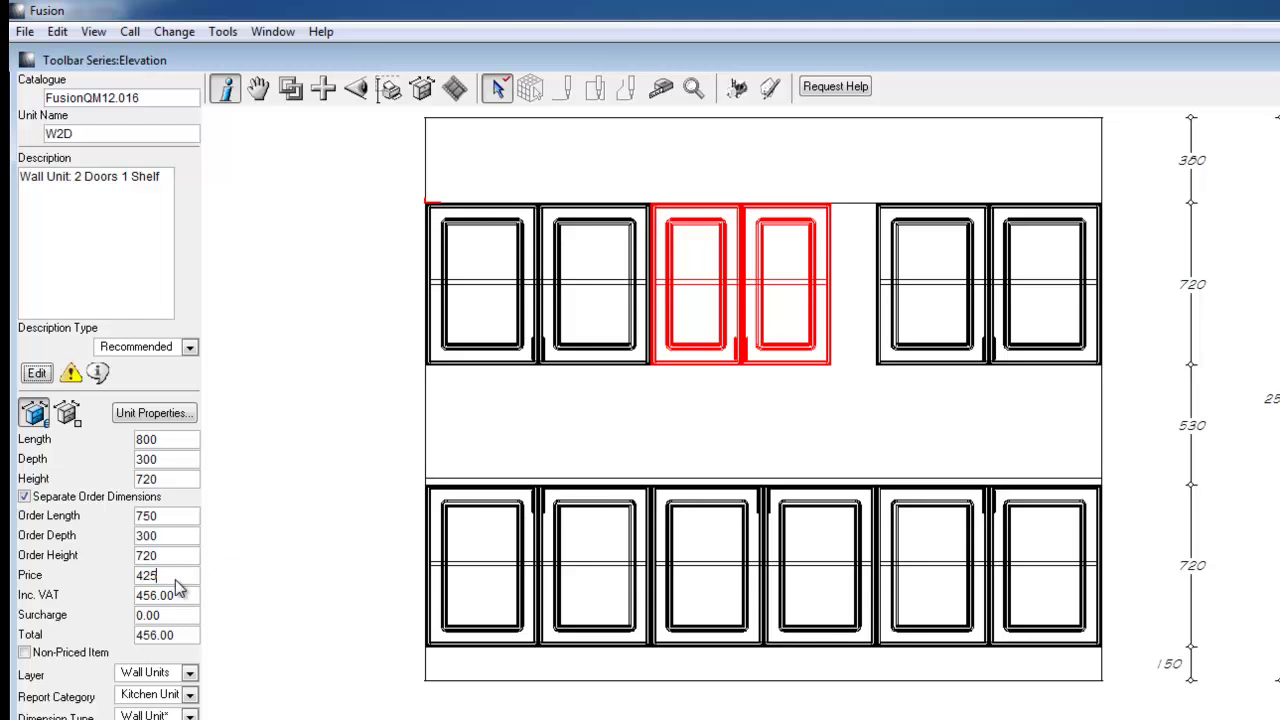
key(Tab)
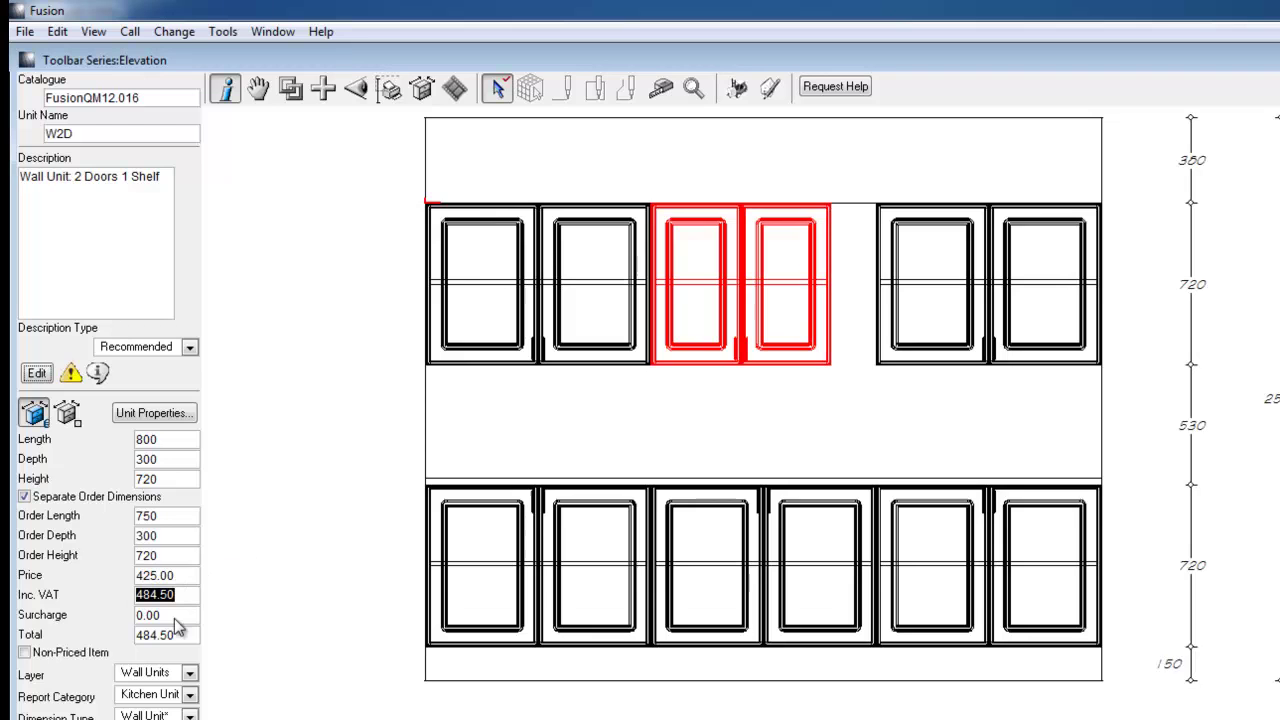
click(27, 654)
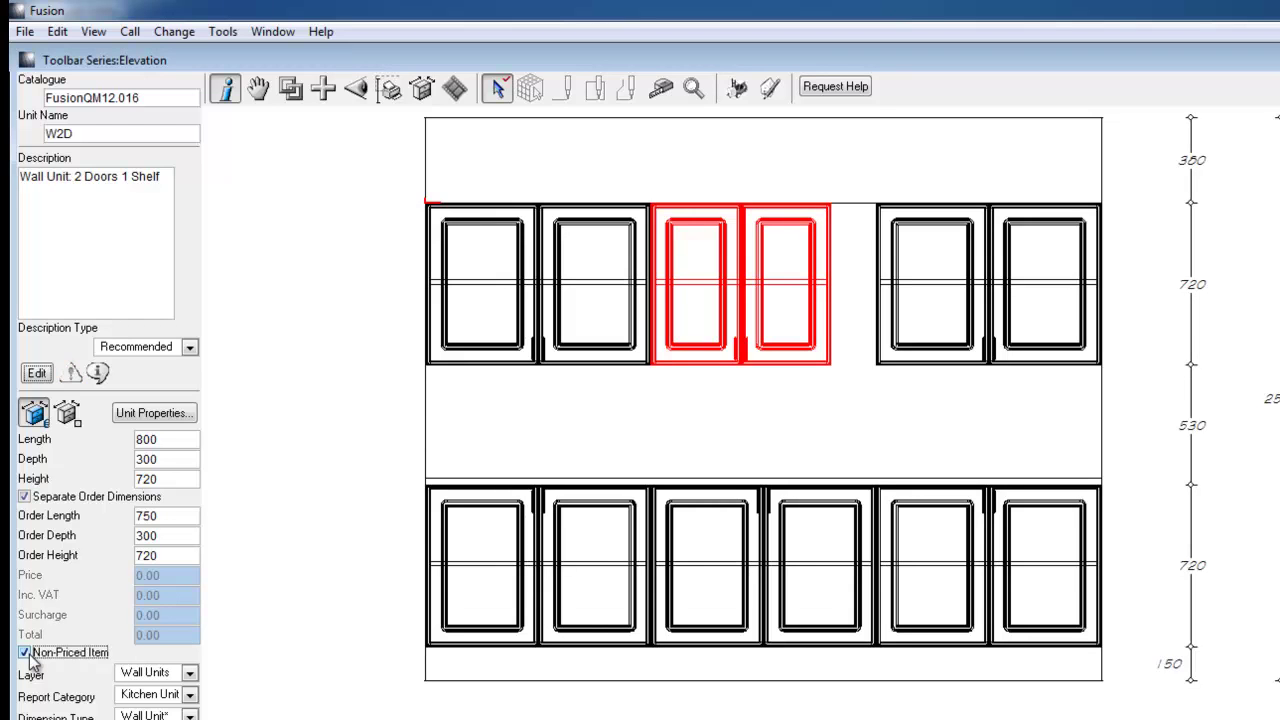
click(26, 653)
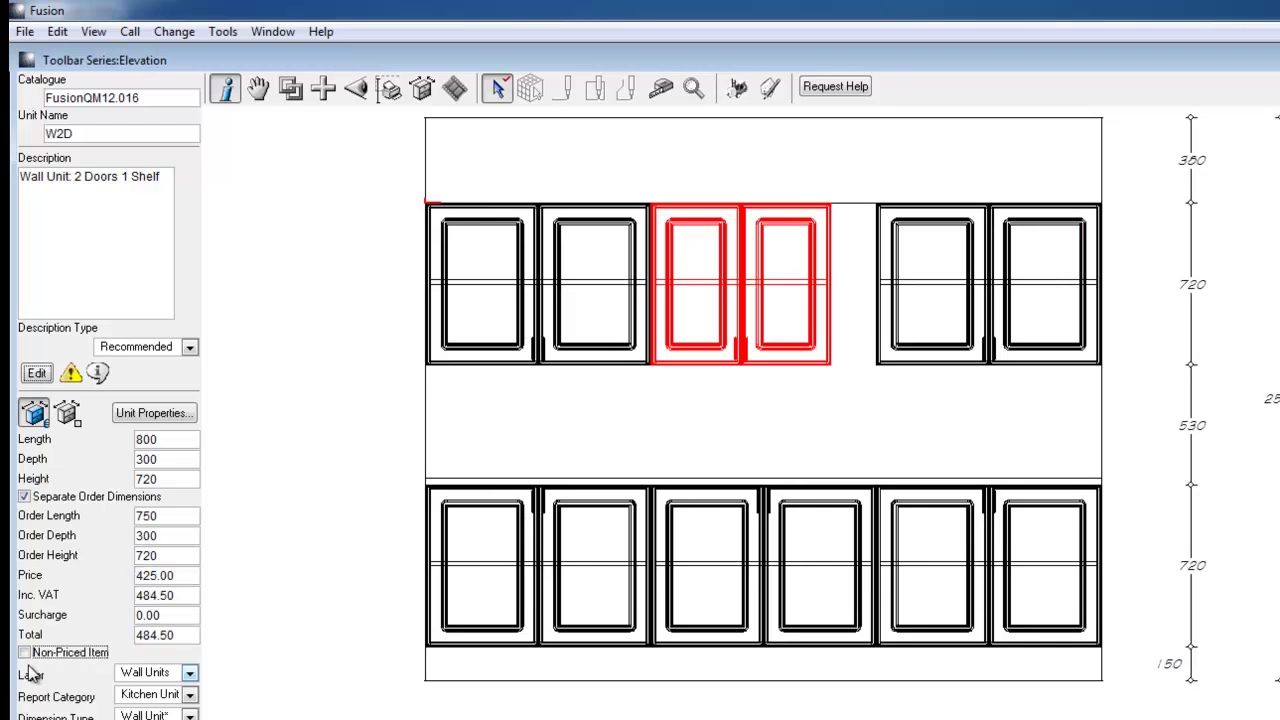
click(189, 673)
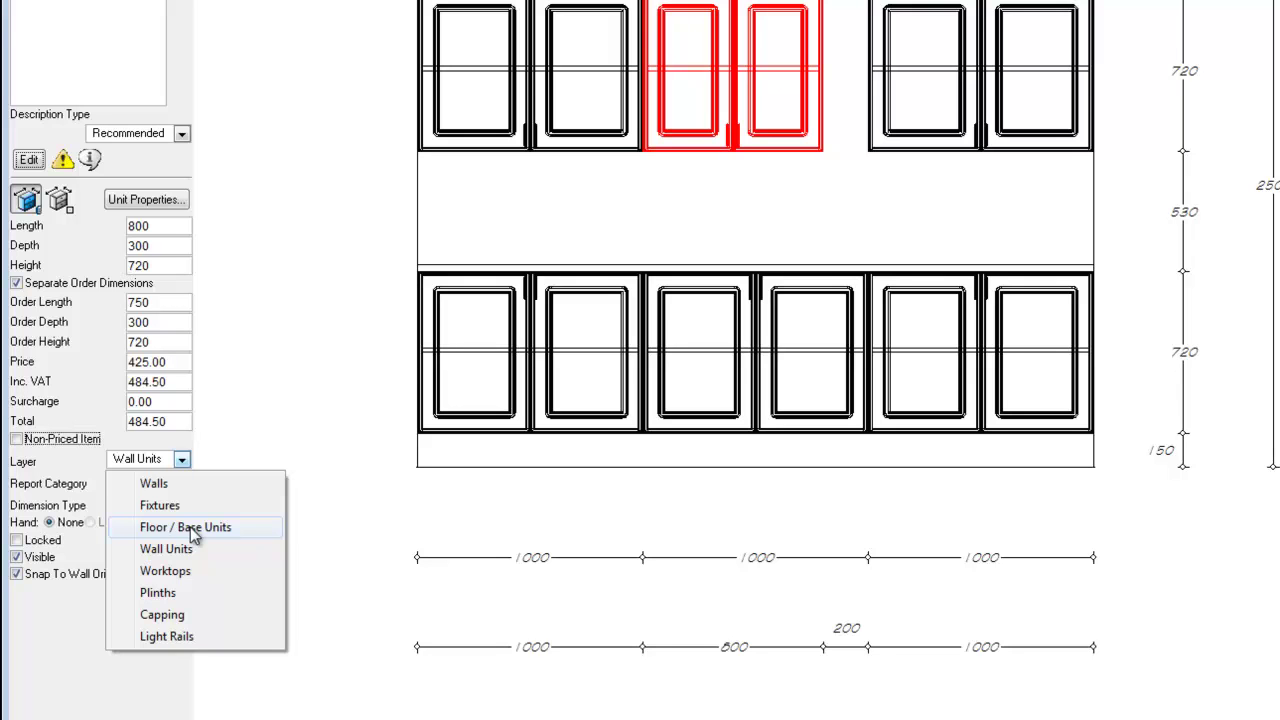
Step: Move the unit to Floor / Base Units, hide that layer, then make all layers visible again
click(193, 528)
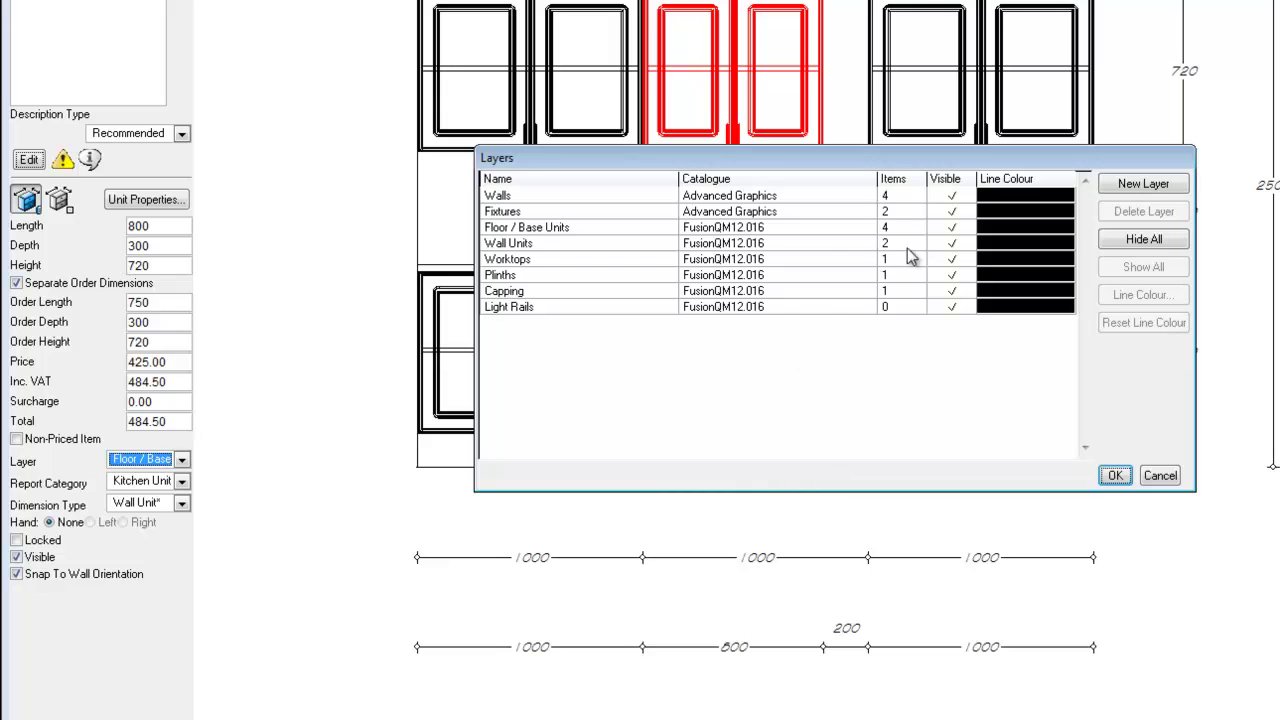
click(951, 226)
click(1113, 475)
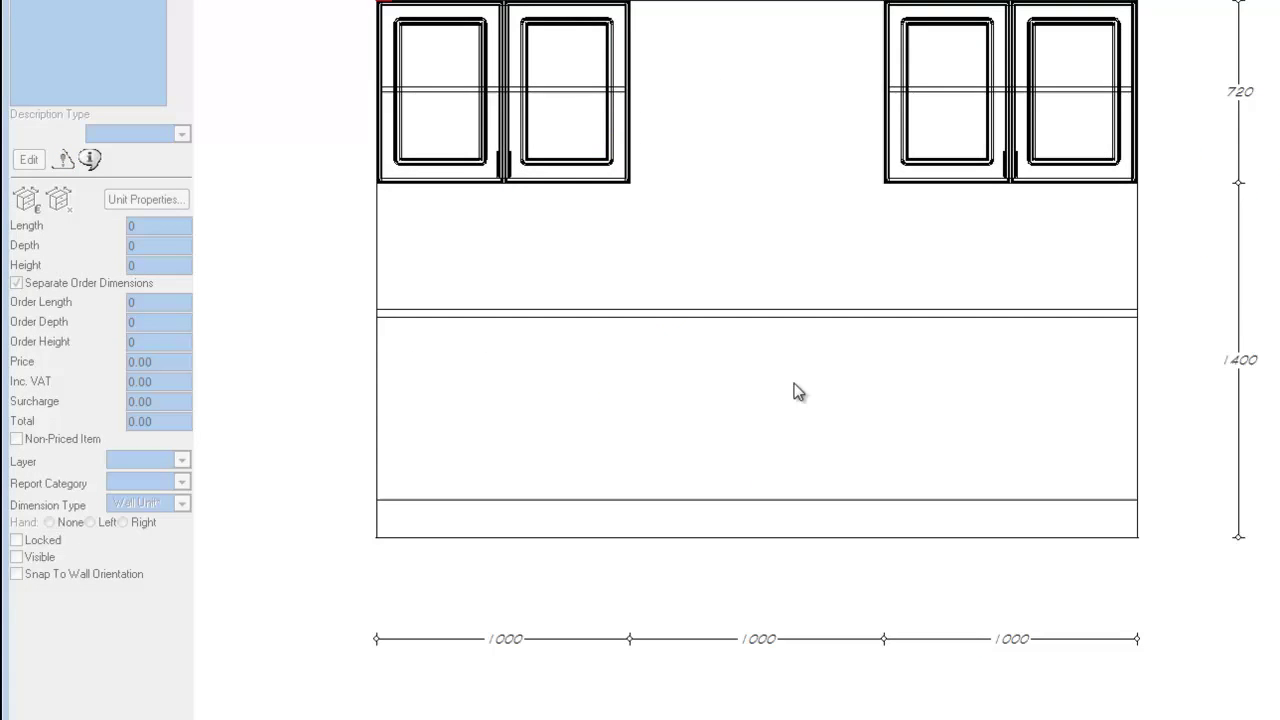
key(ctrl+l)
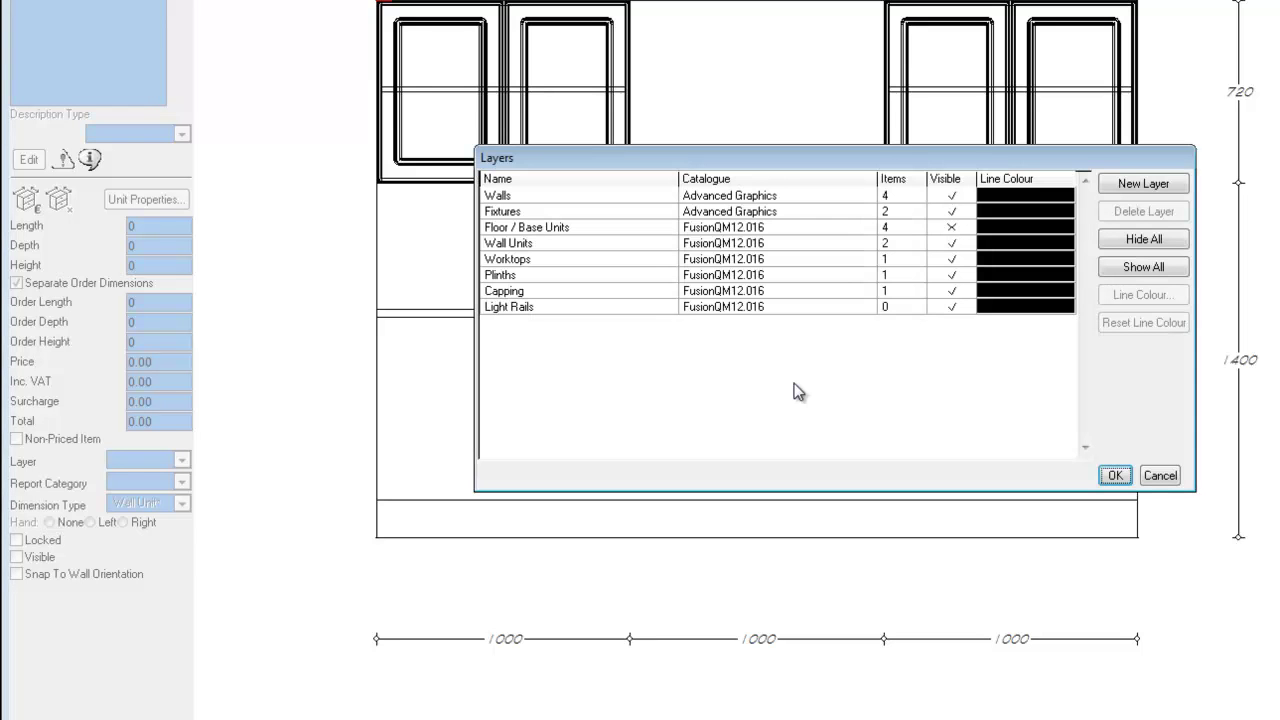
click(953, 228)
click(1113, 475)
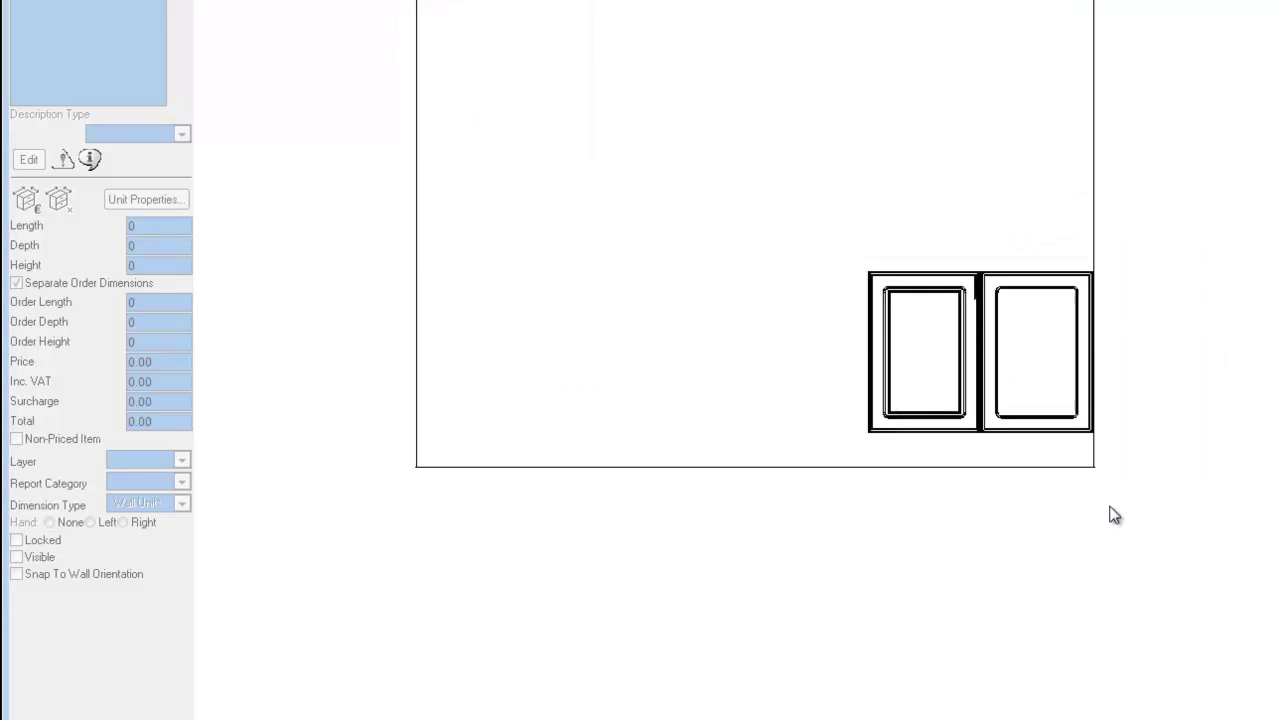
Step: Select the red wall unit and assign it to the Walls layer
click(685, 112)
click(183, 460)
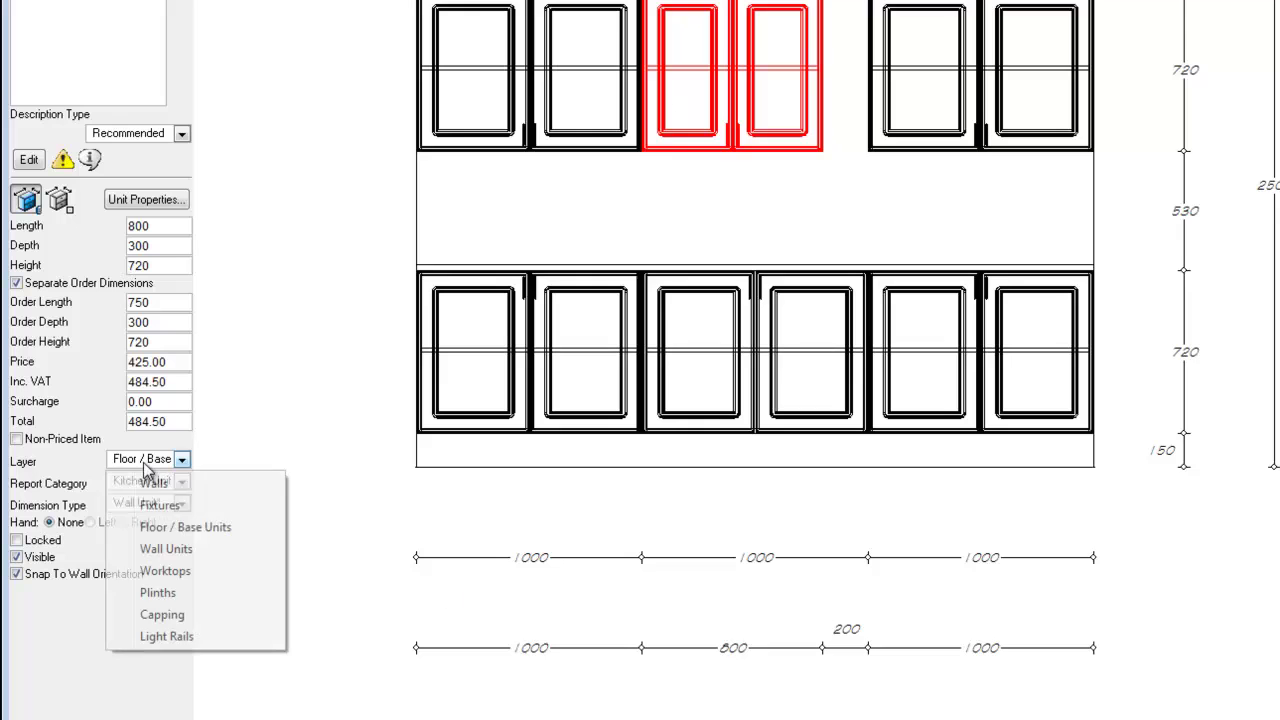
click(160, 484)
click(179, 482)
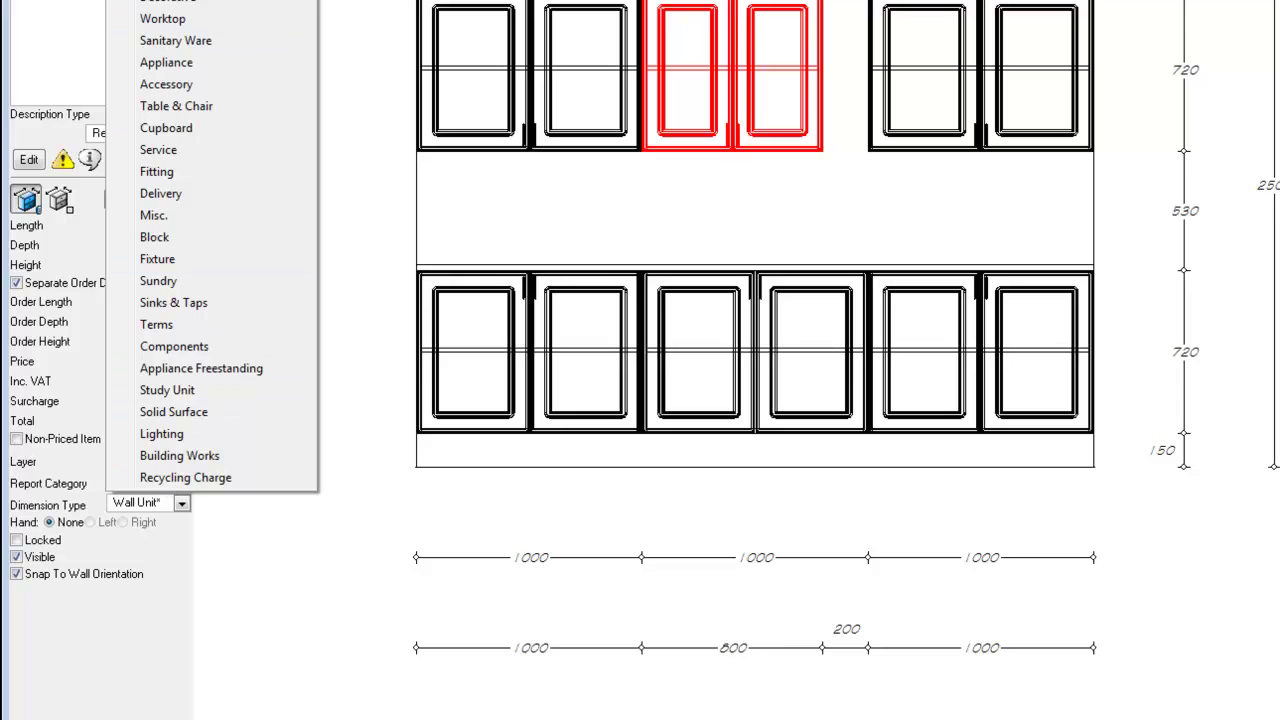
Step: Keep the Kitchen Unit report category, try Base Unit dimension type, then restore Wall Unit
click(143, 608)
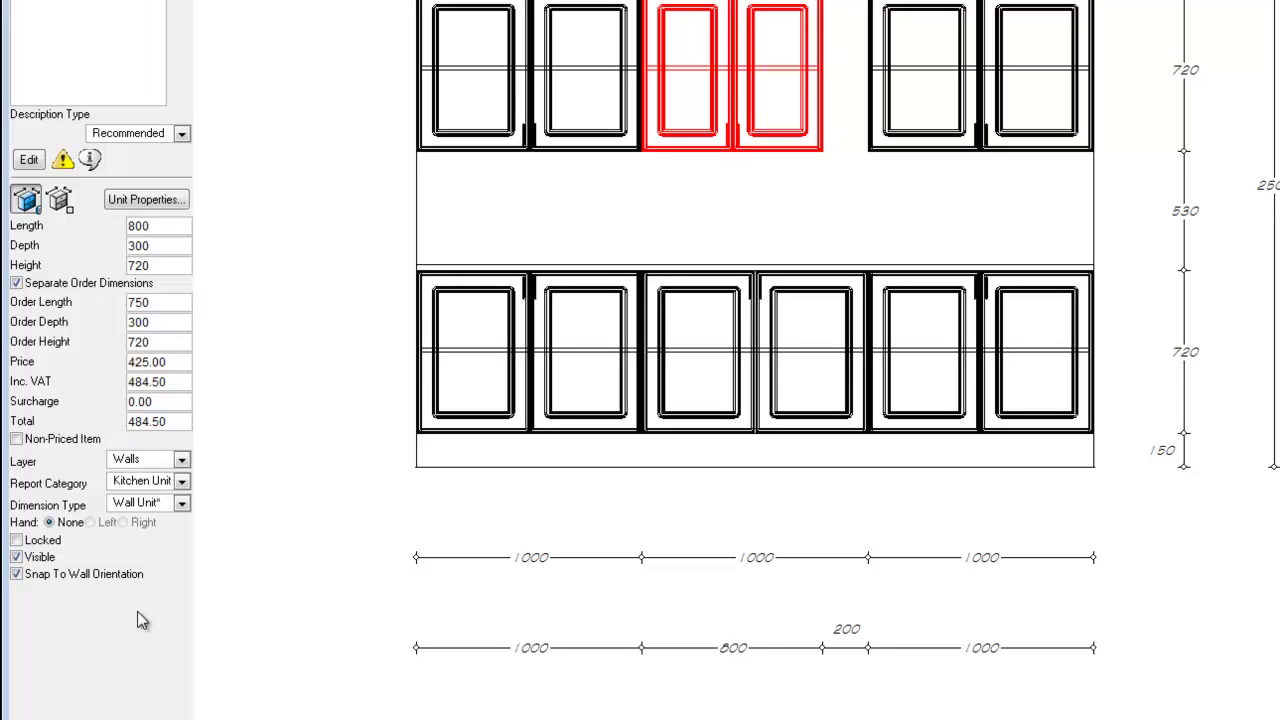
click(165, 503)
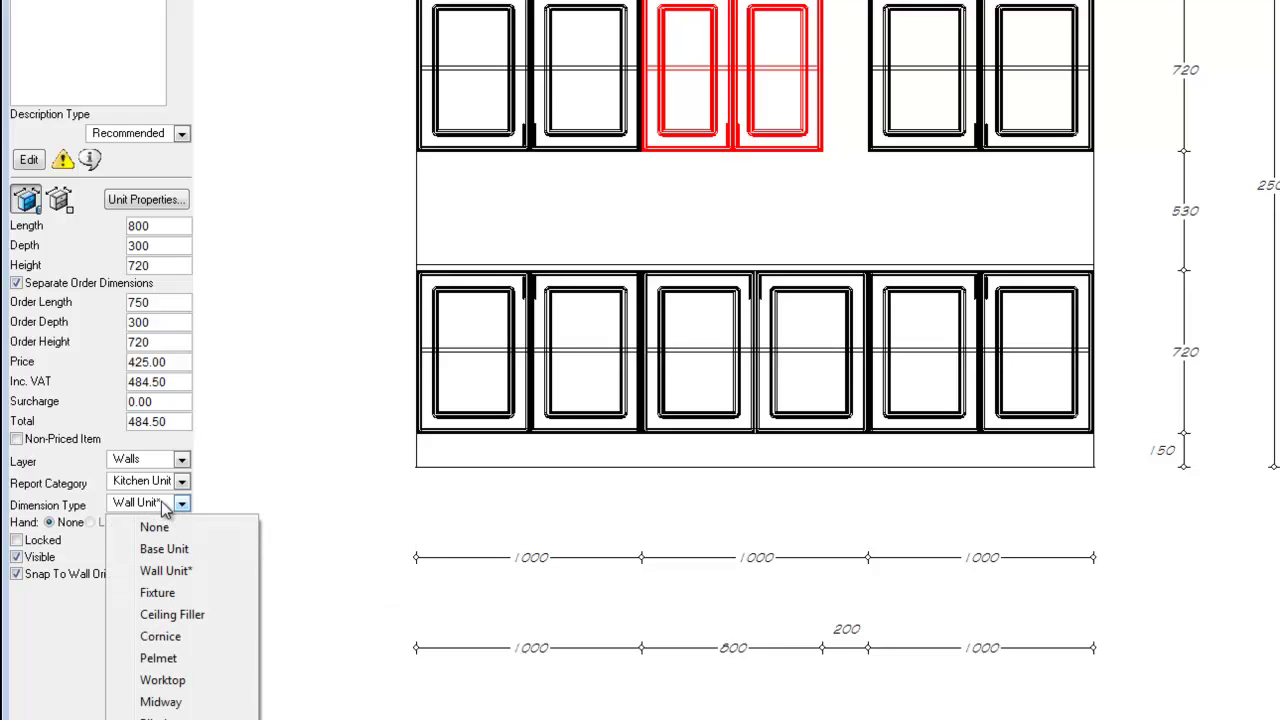
click(194, 551)
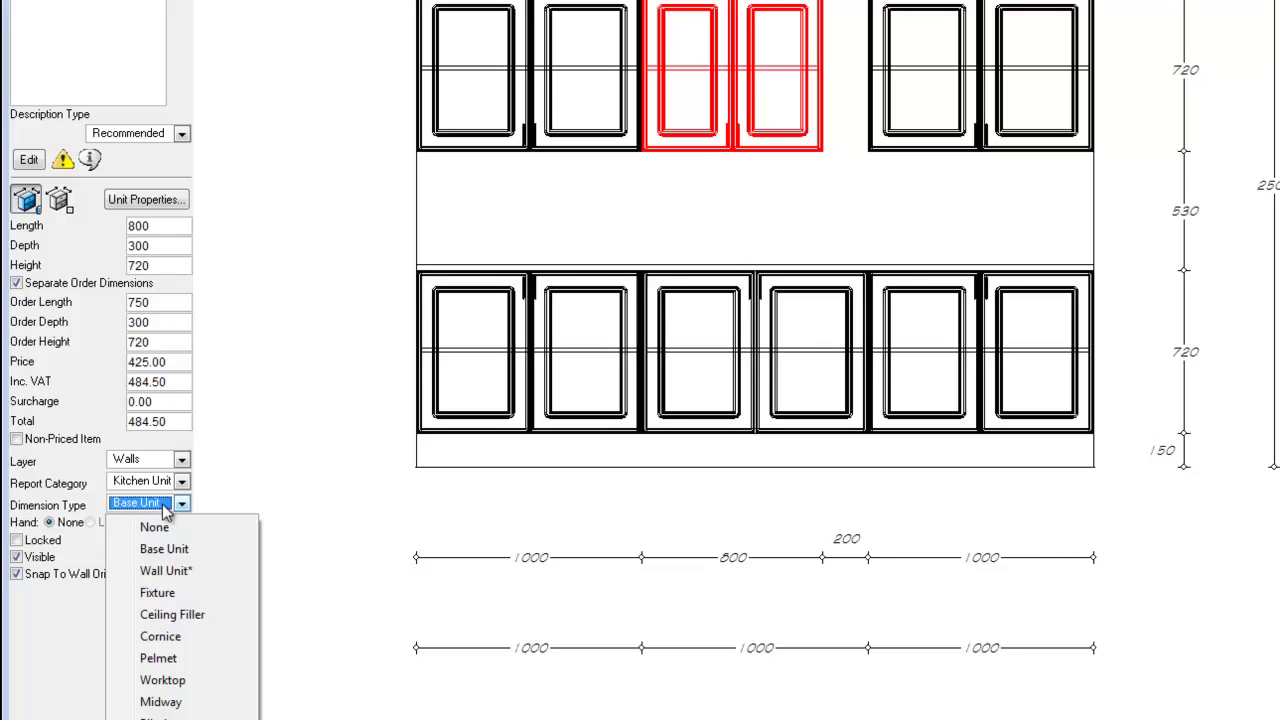
click(181, 572)
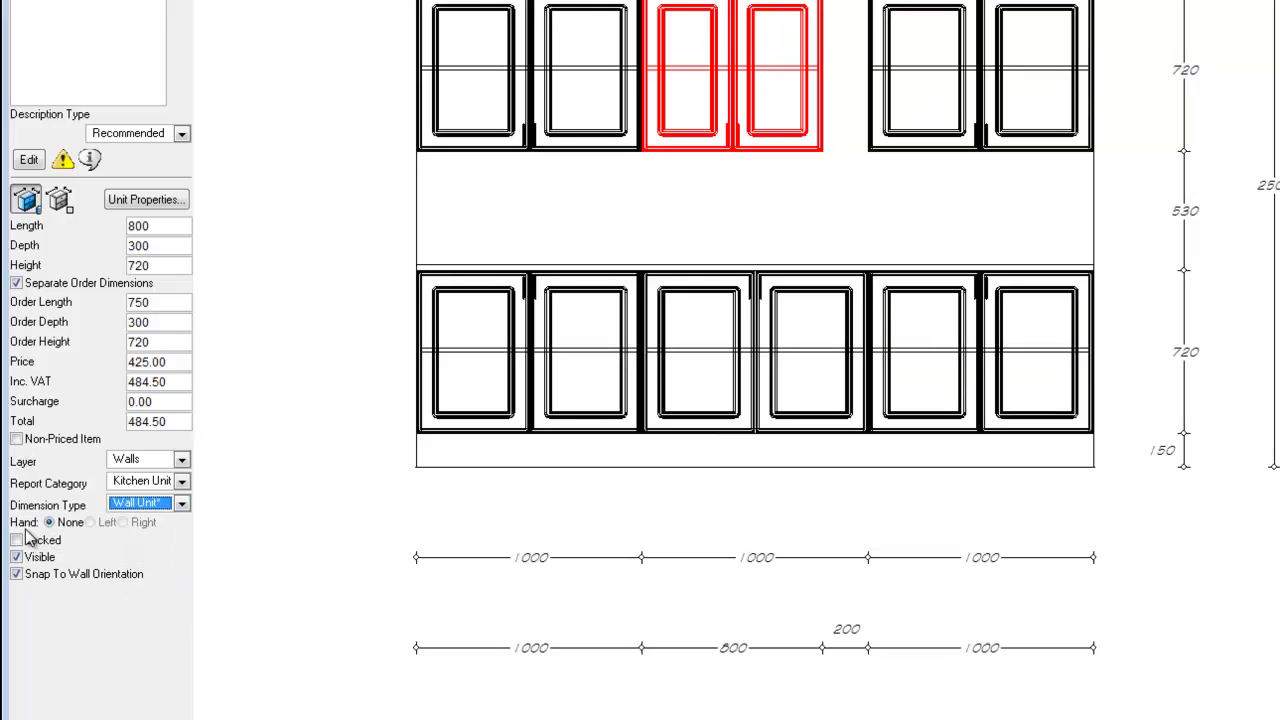
click(108, 530)
click(28, 543)
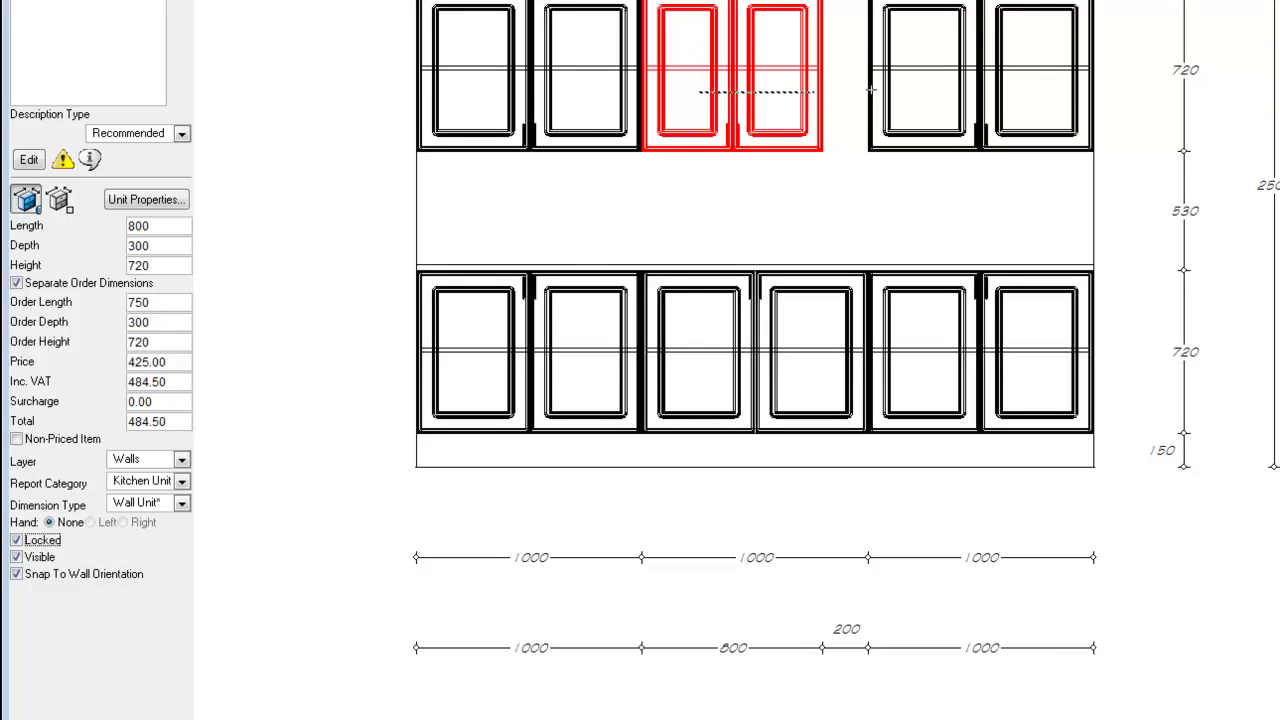
click(734, 92)
drag(811, 237, 811, 237)
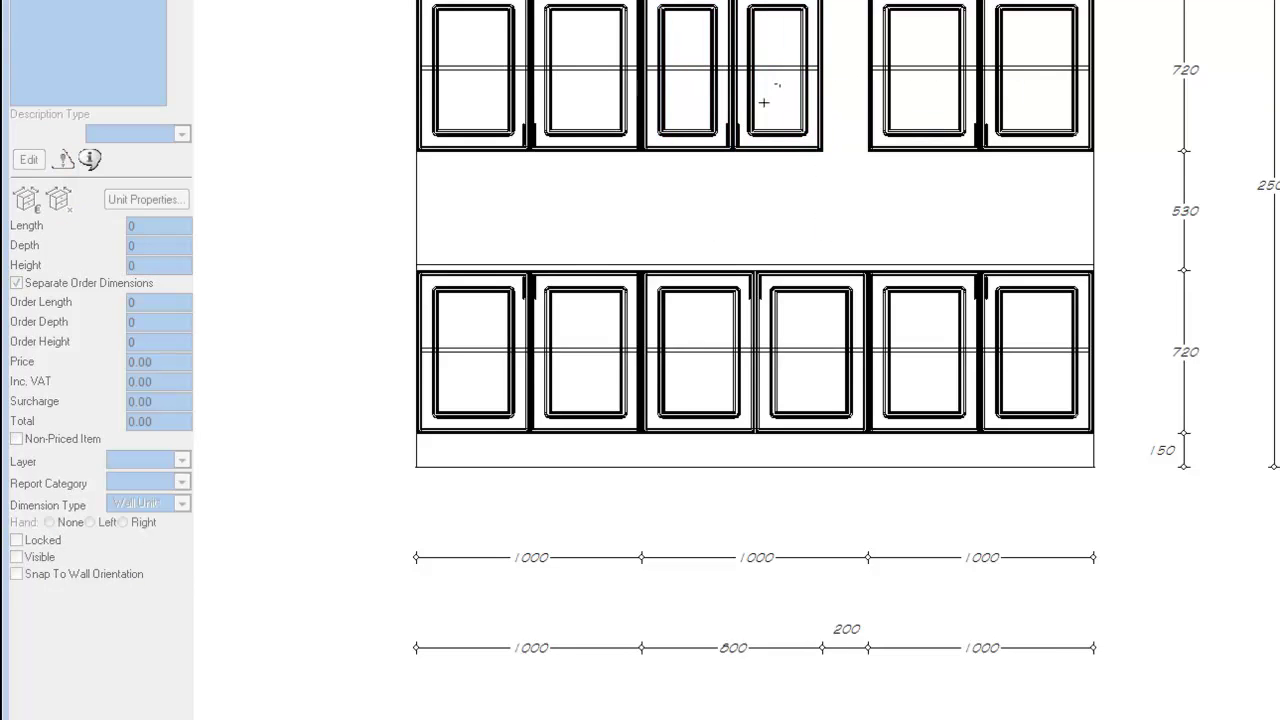
click(711, 95)
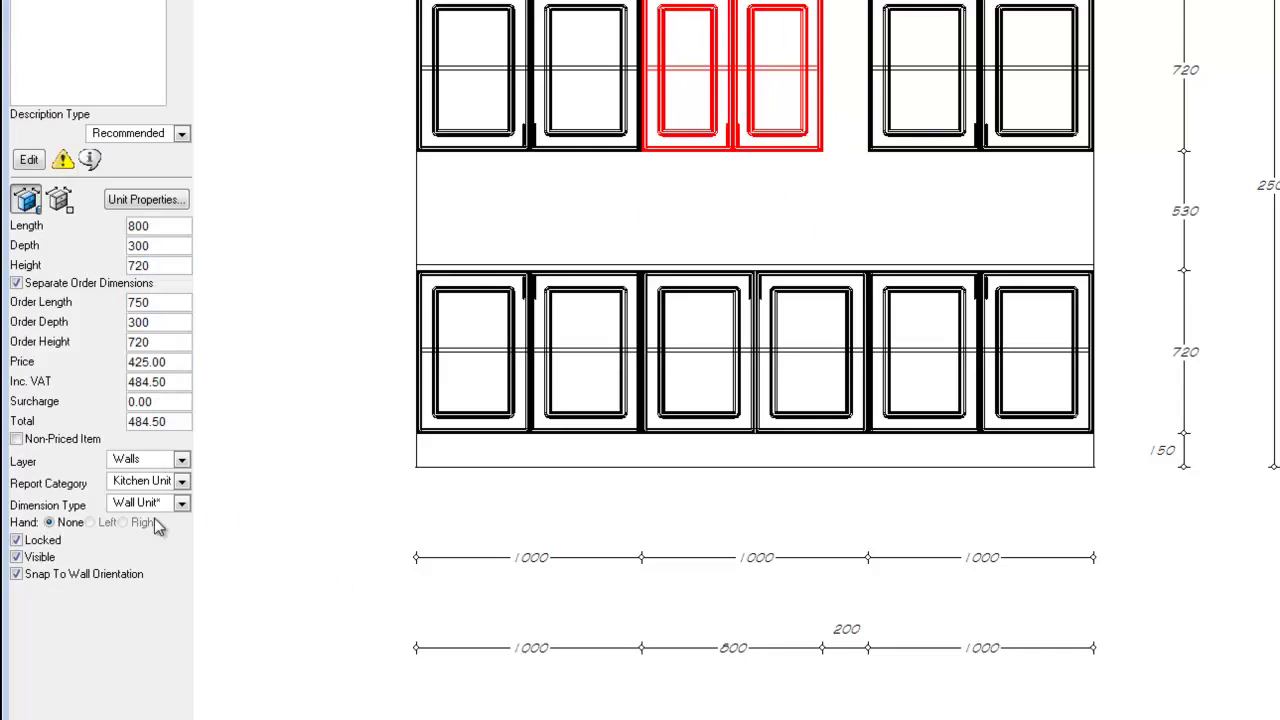
click(18, 540)
click(22, 557)
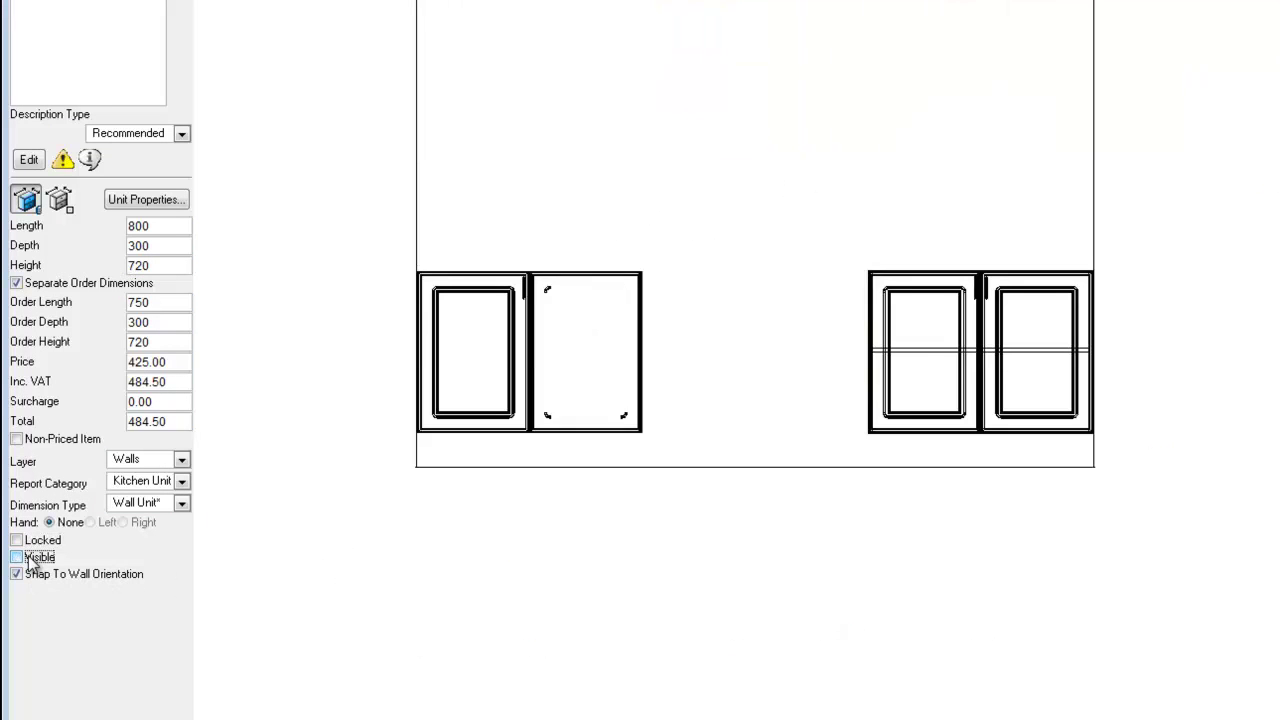
click(17, 557)
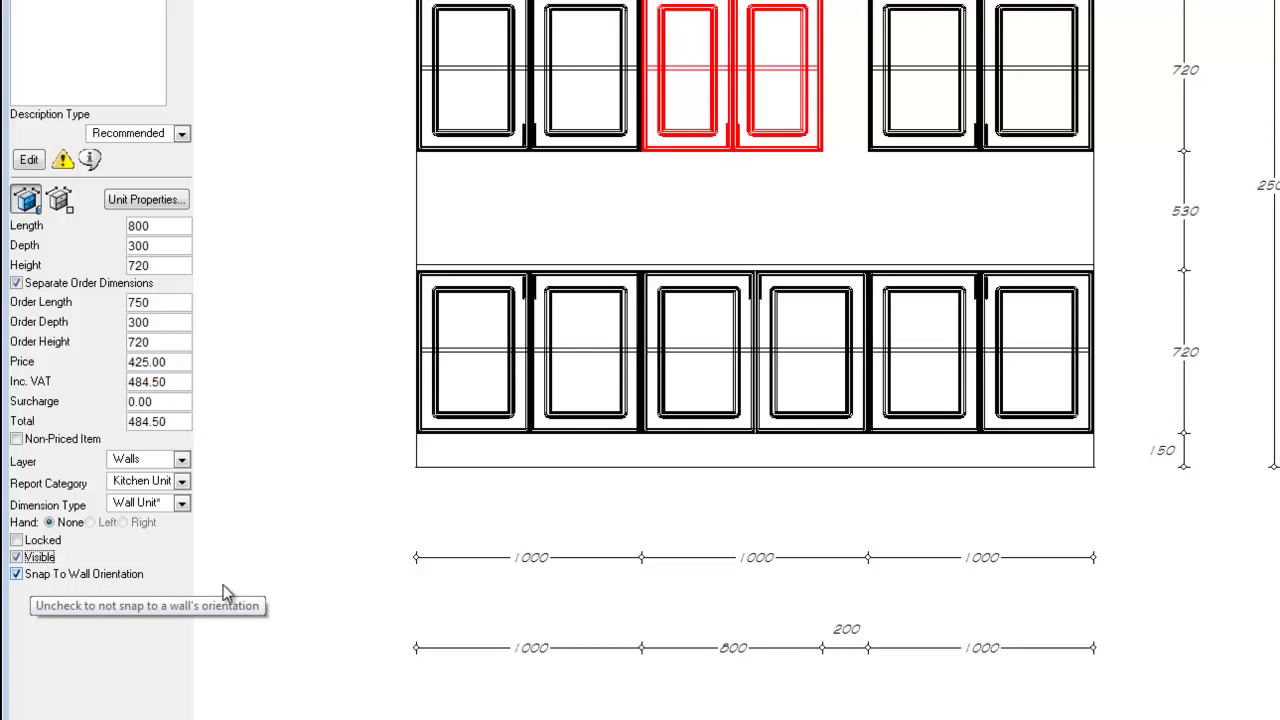
Step: In plan view, reposition the W2D wall unit with wall-orientation snapping temporarily turned off
right_click(944, 306)
click(1019, 146)
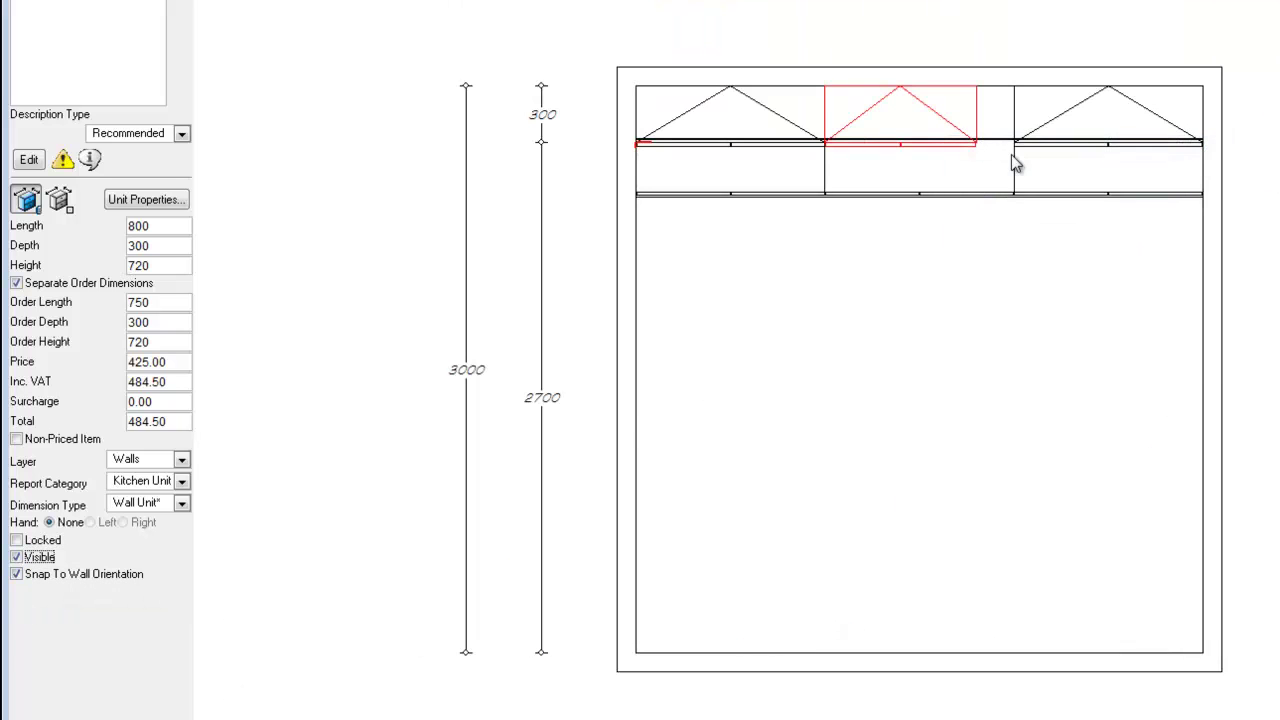
click(16, 575)
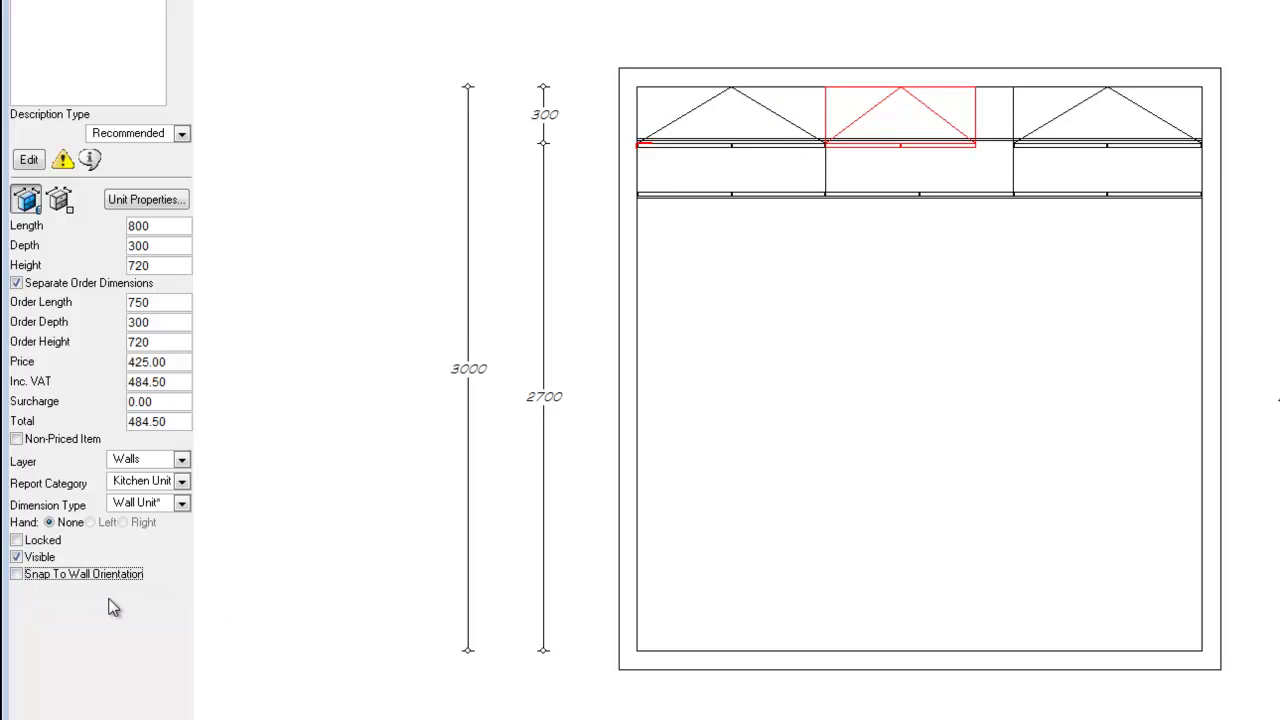
mouse_move(900, 114)
mouse_down()
mouse_move(898, 343)
mouse_move(1186, 340)
mouse_move(1000, 563)
mouse_move(981, 632)
mouse_move(689, 517)
mouse_move(866, 123)
mouse_move(903, 135)
mouse_up()
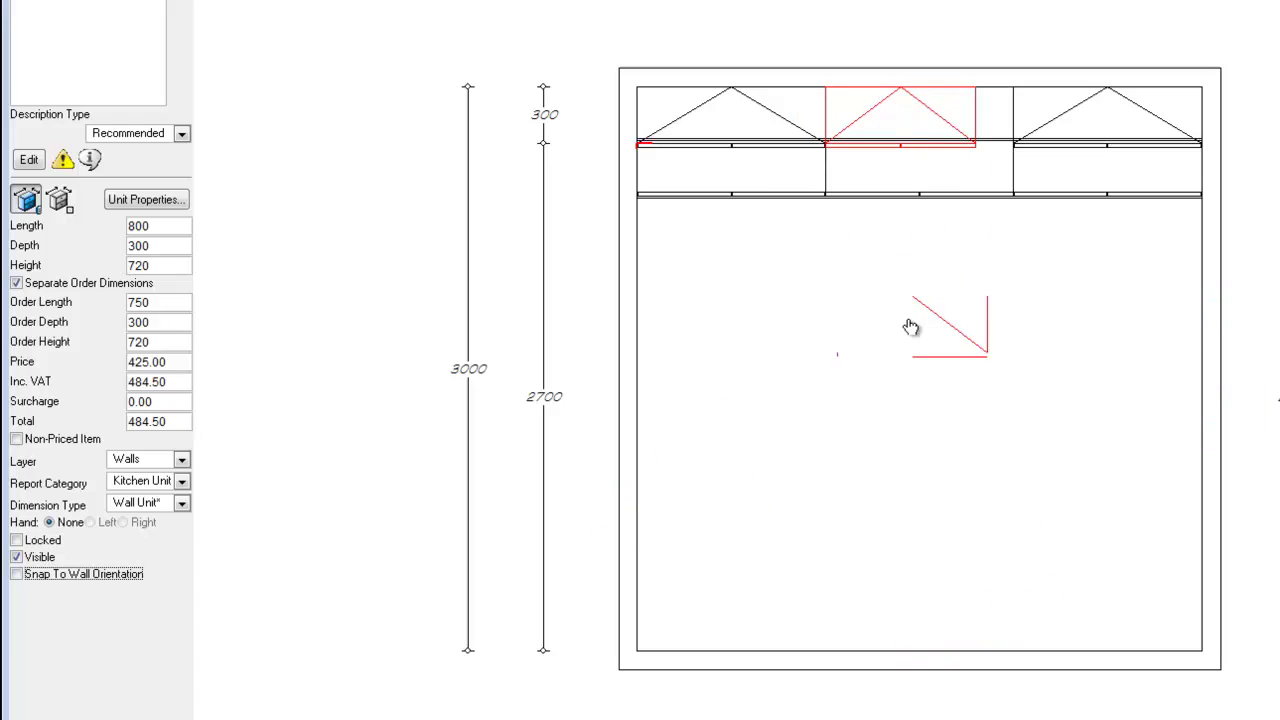
drag(910, 328, 940, 94)
click(38, 577)
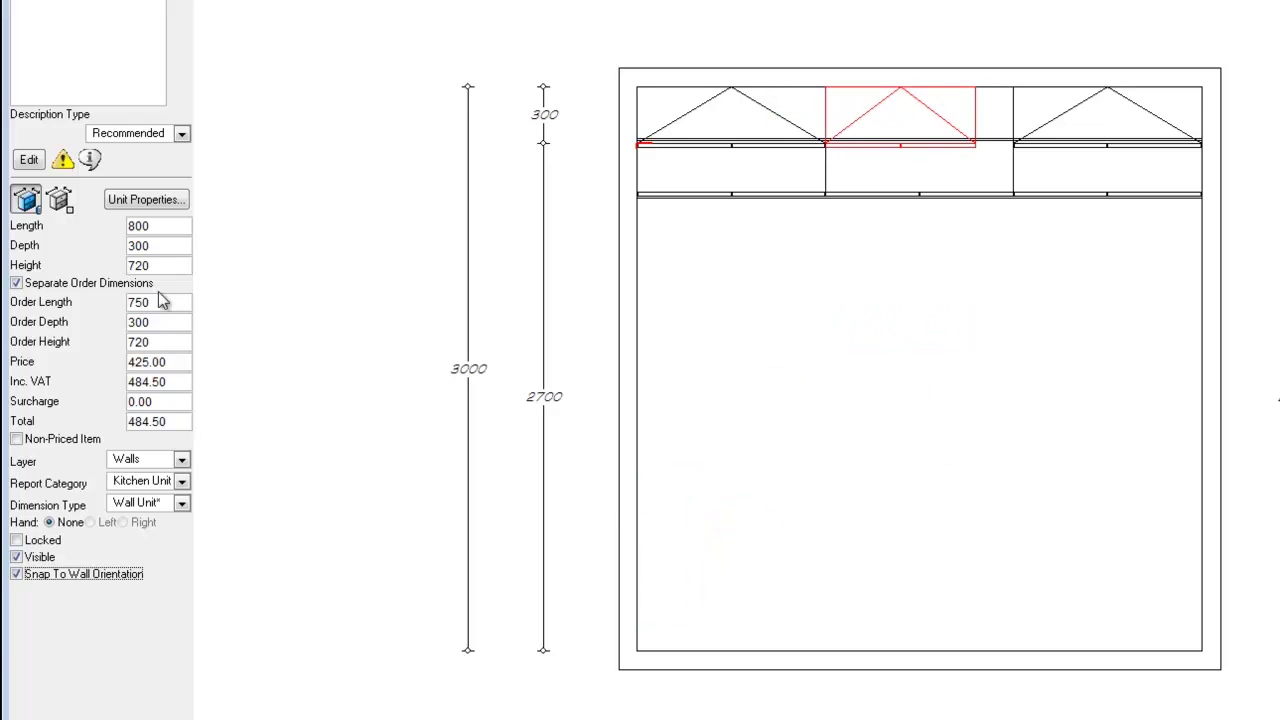
Step: Back in elevation, untick Pelmet in the W2D unit's automatic feature flags
click(60, 200)
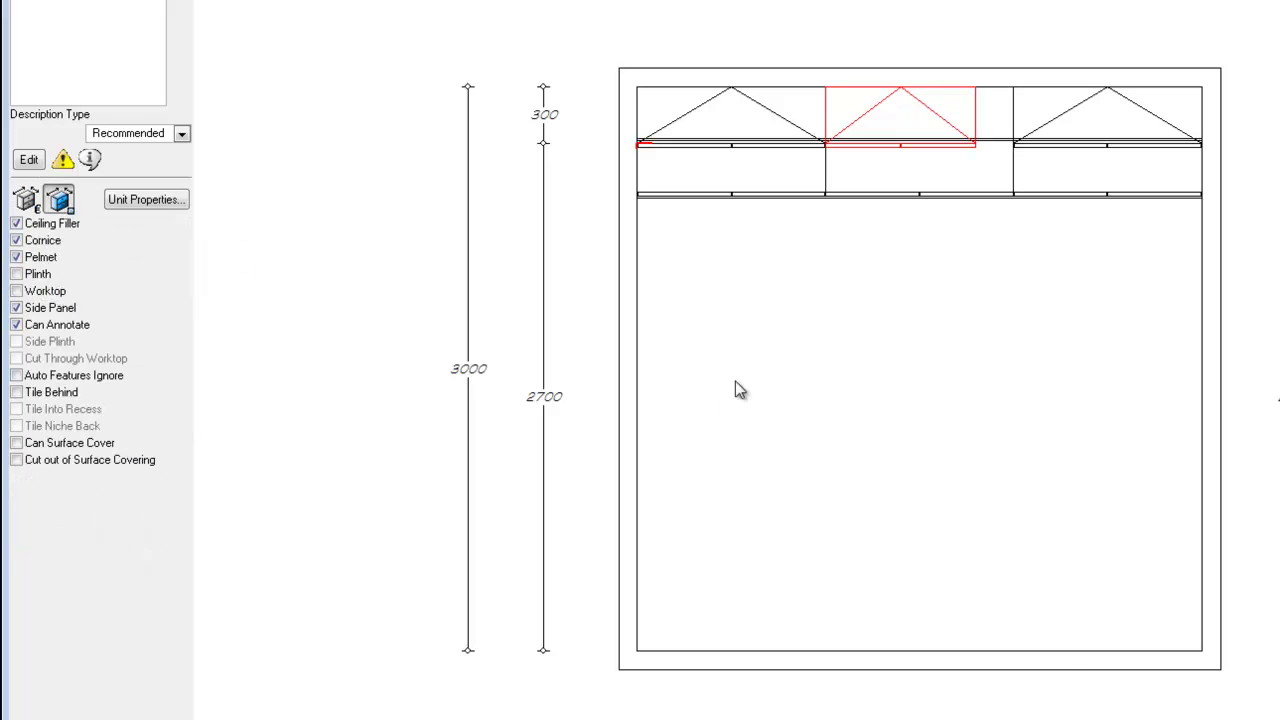
right_click(787, 262)
click(844, 585)
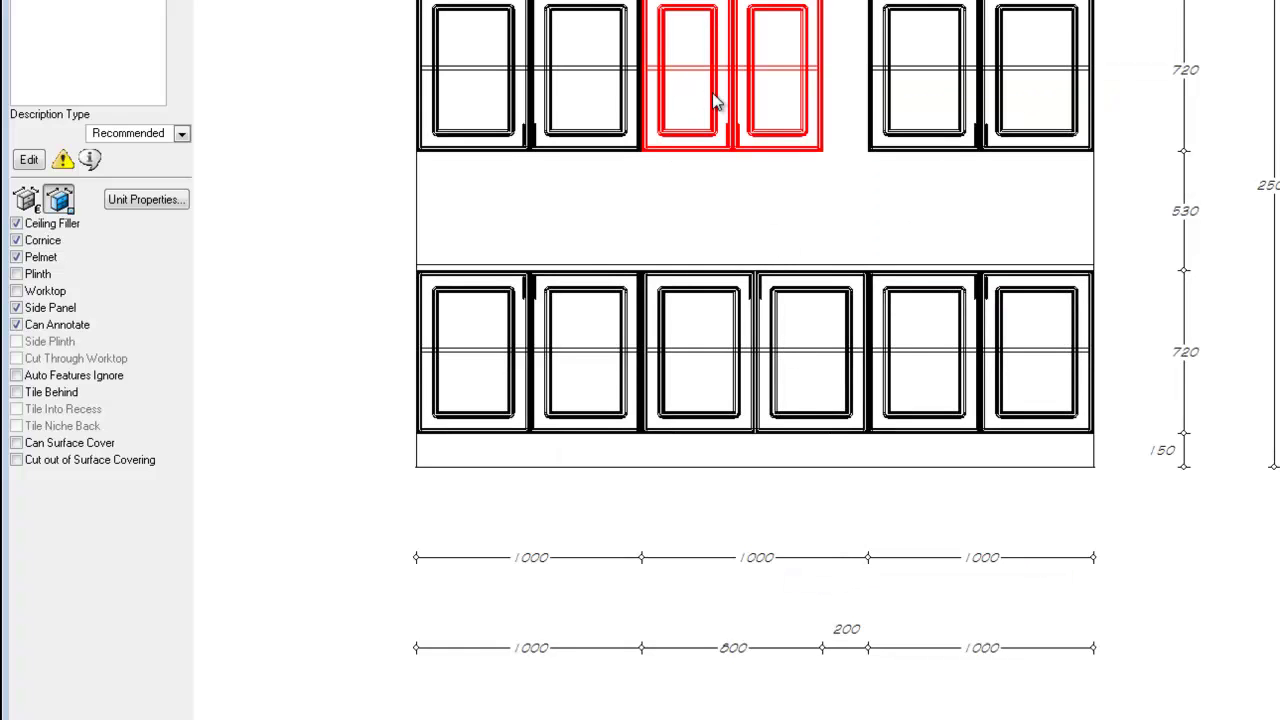
click(38, 257)
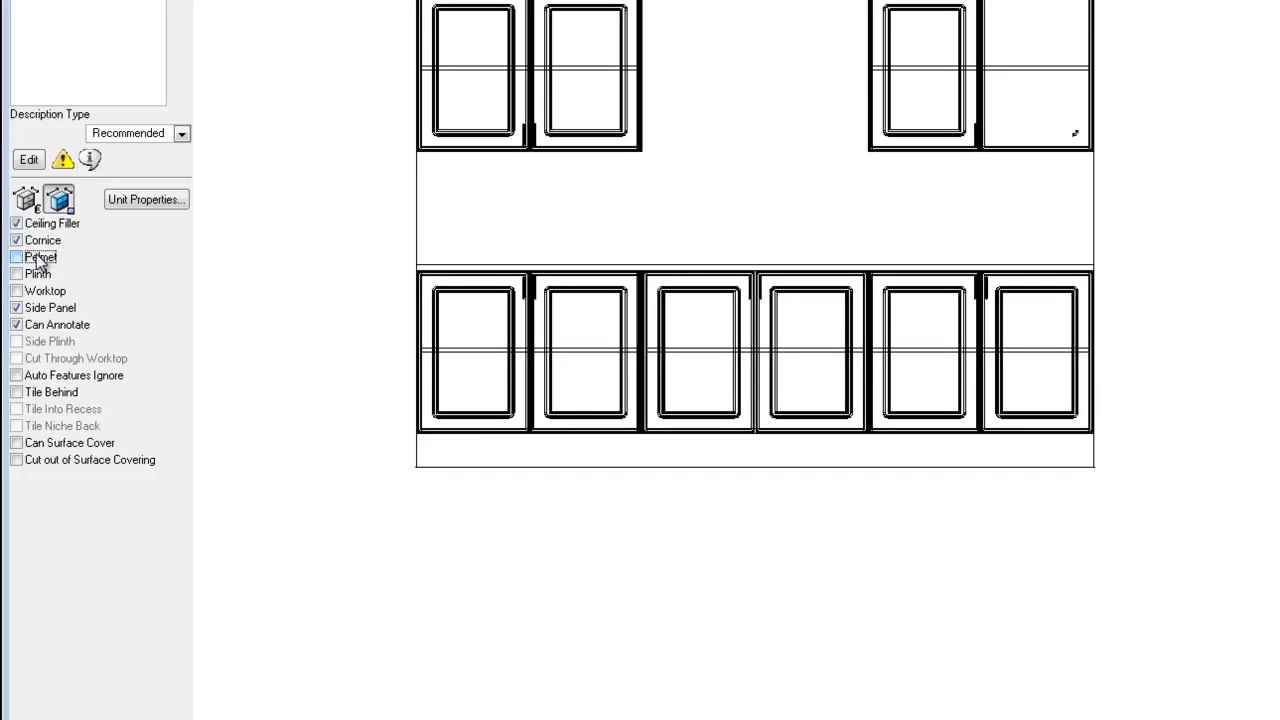
Step: Run automatic features without worktop editing to add pelmets, then reselect the upper middle wall unit
double_click(810, 235)
click(1100, 350)
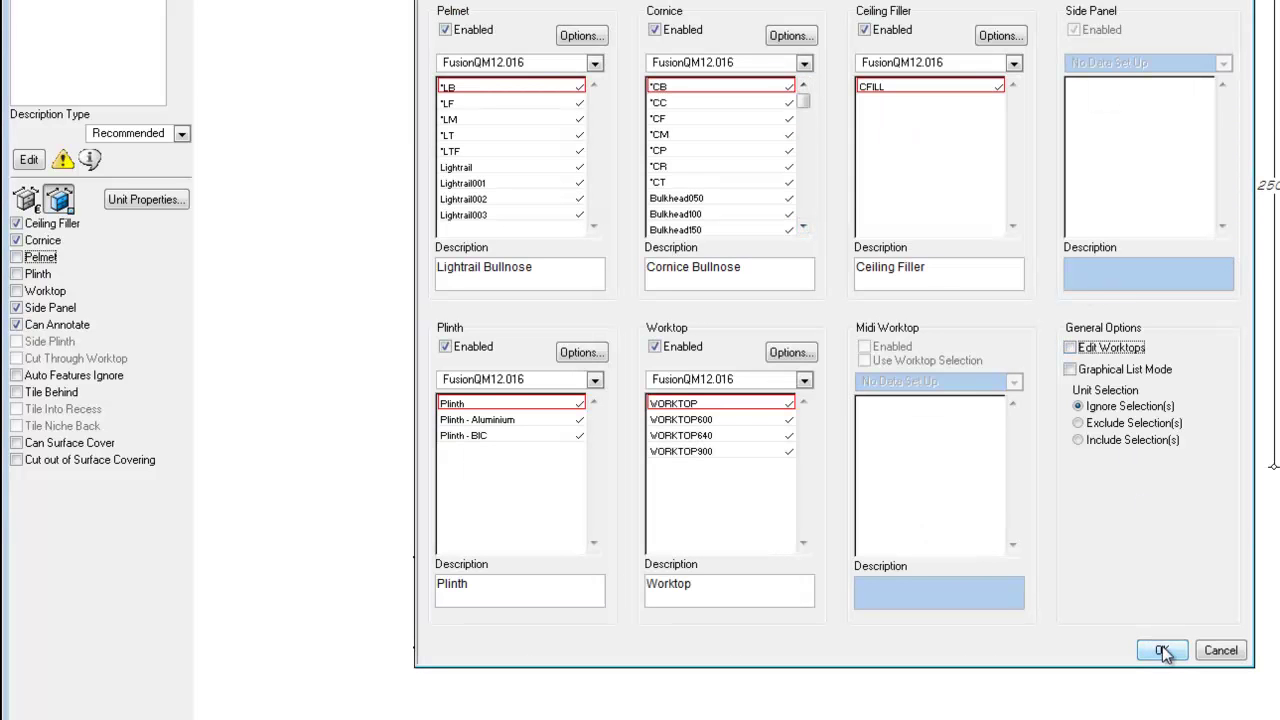
click(1162, 651)
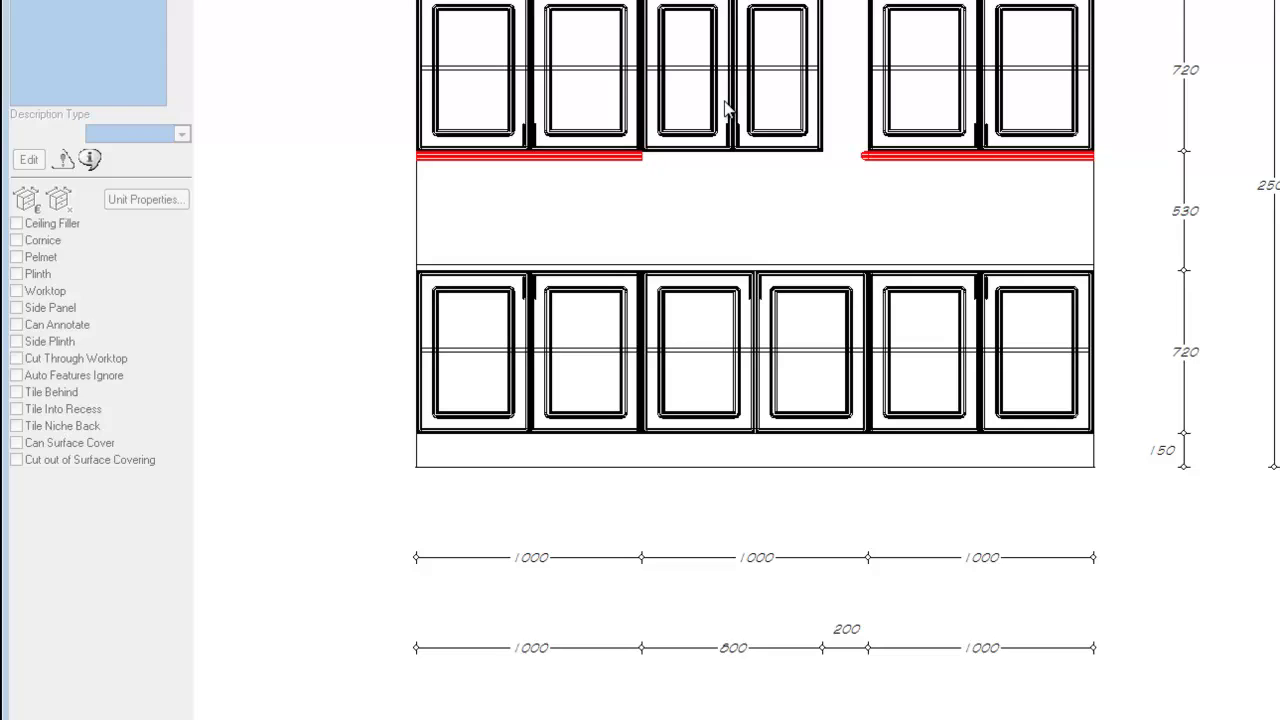
click(727, 110)
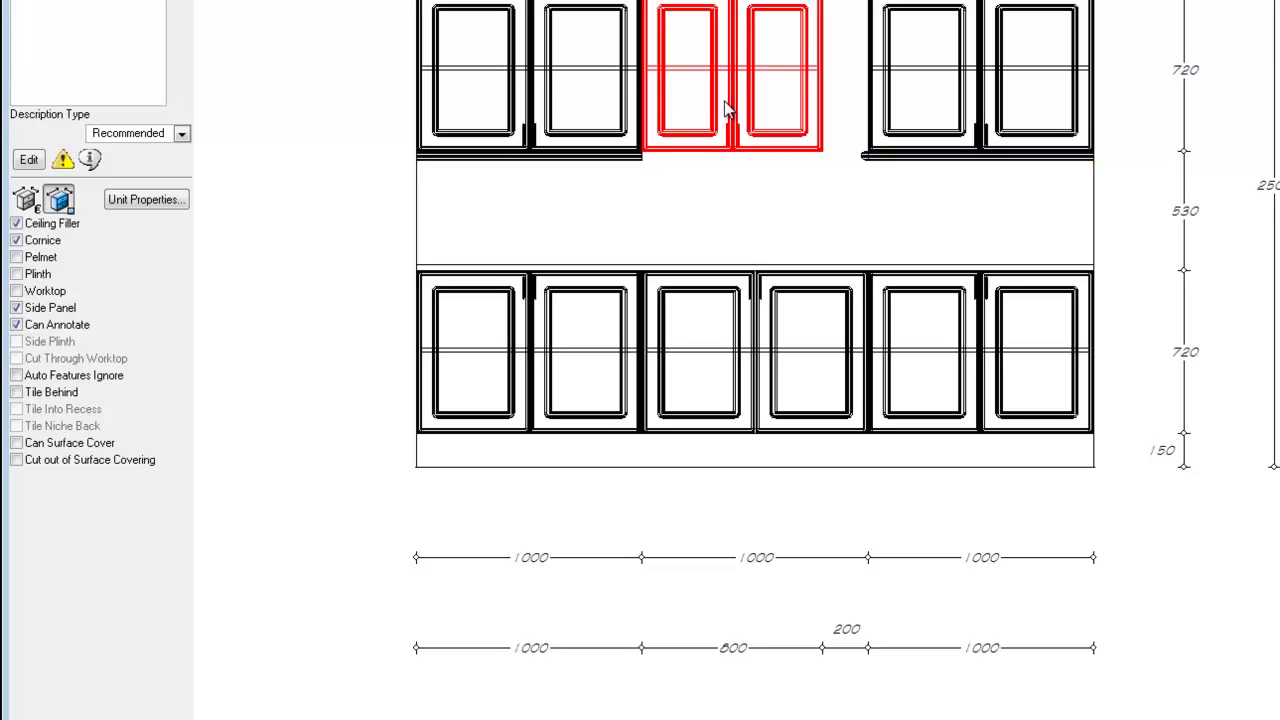
Step: In Unit Properties set Door Open 450, Shelf Thickness 10 and Wall Shelf #1 Position -120
click(152, 202)
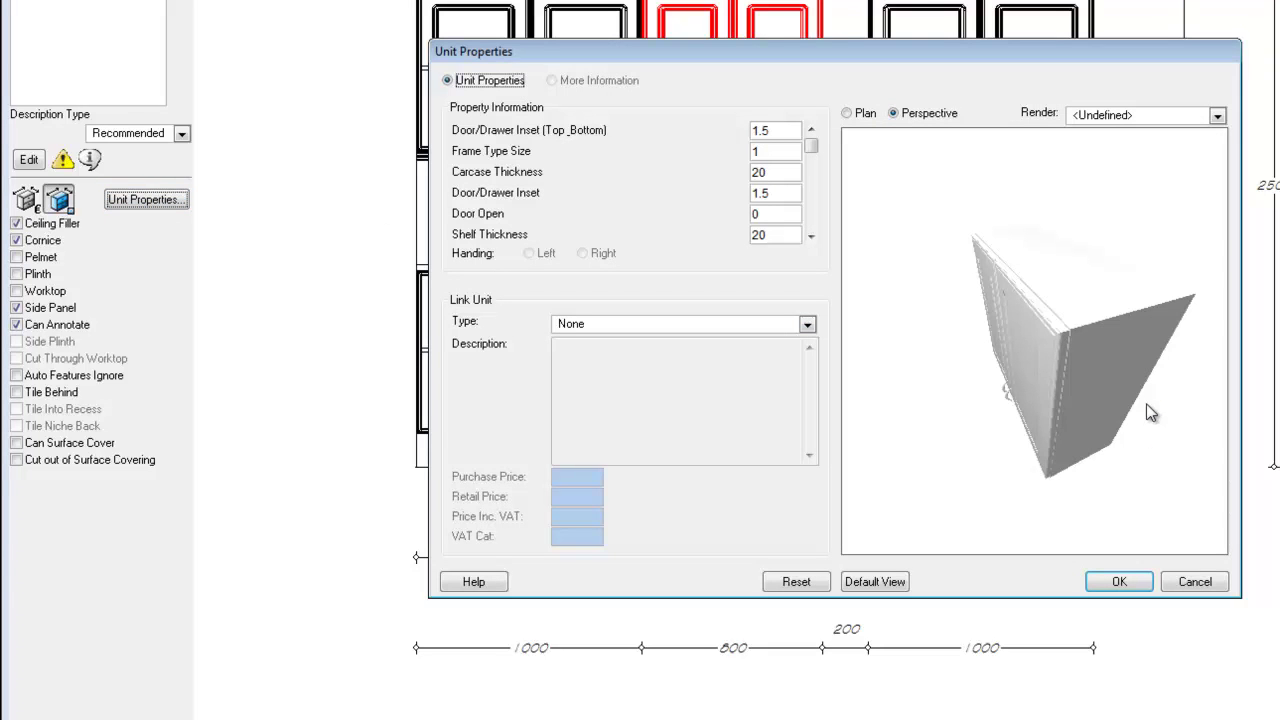
drag(1148, 410, 1191, 364)
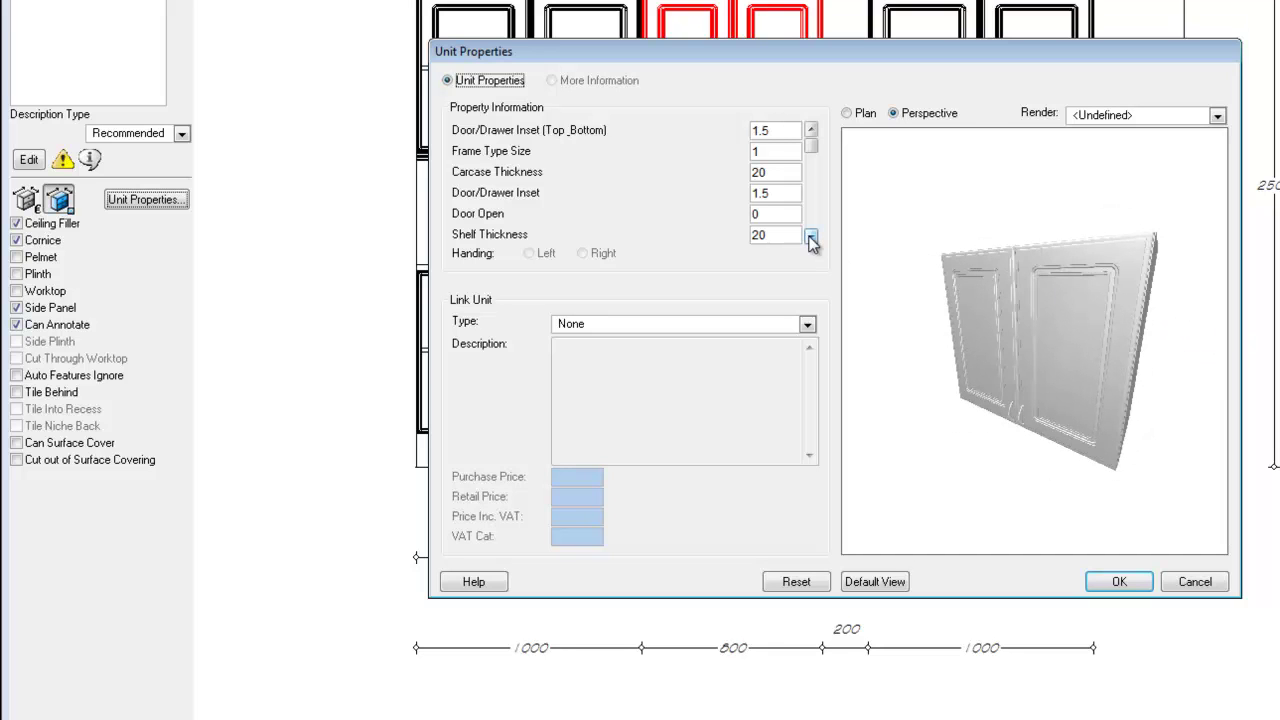
double_click(766, 213)
text(45)
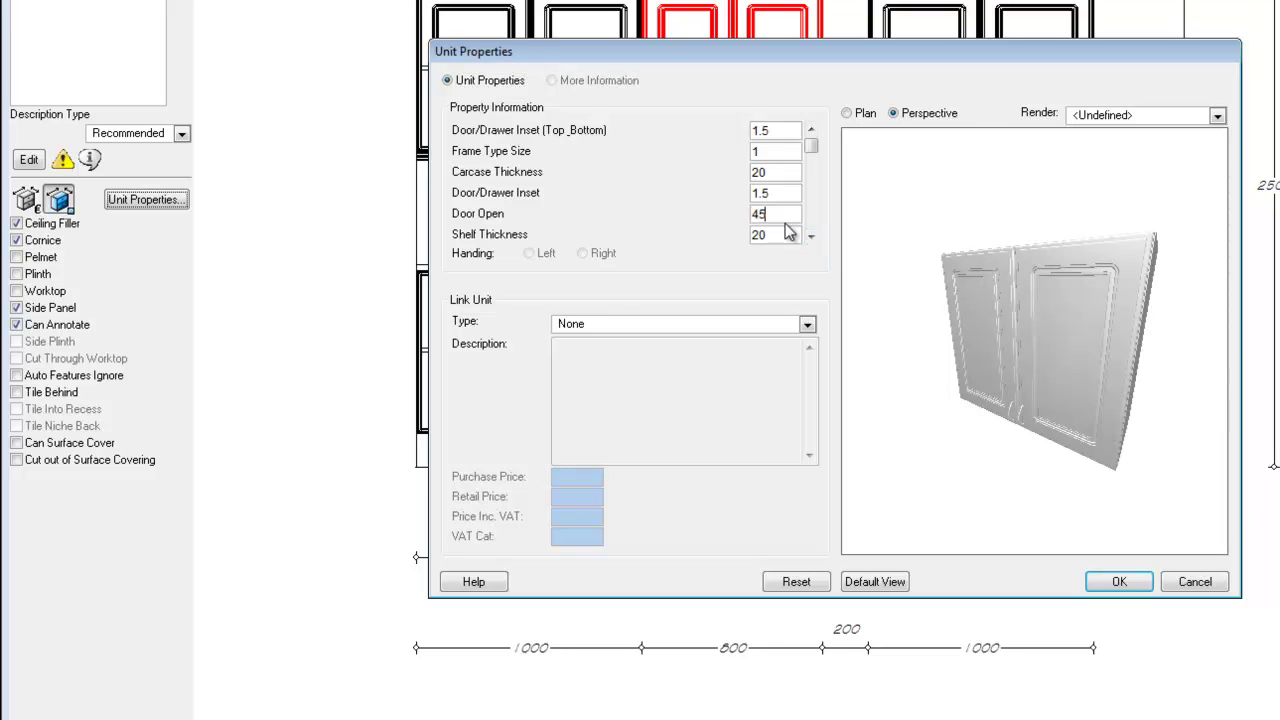
text(0)
key(Tab)
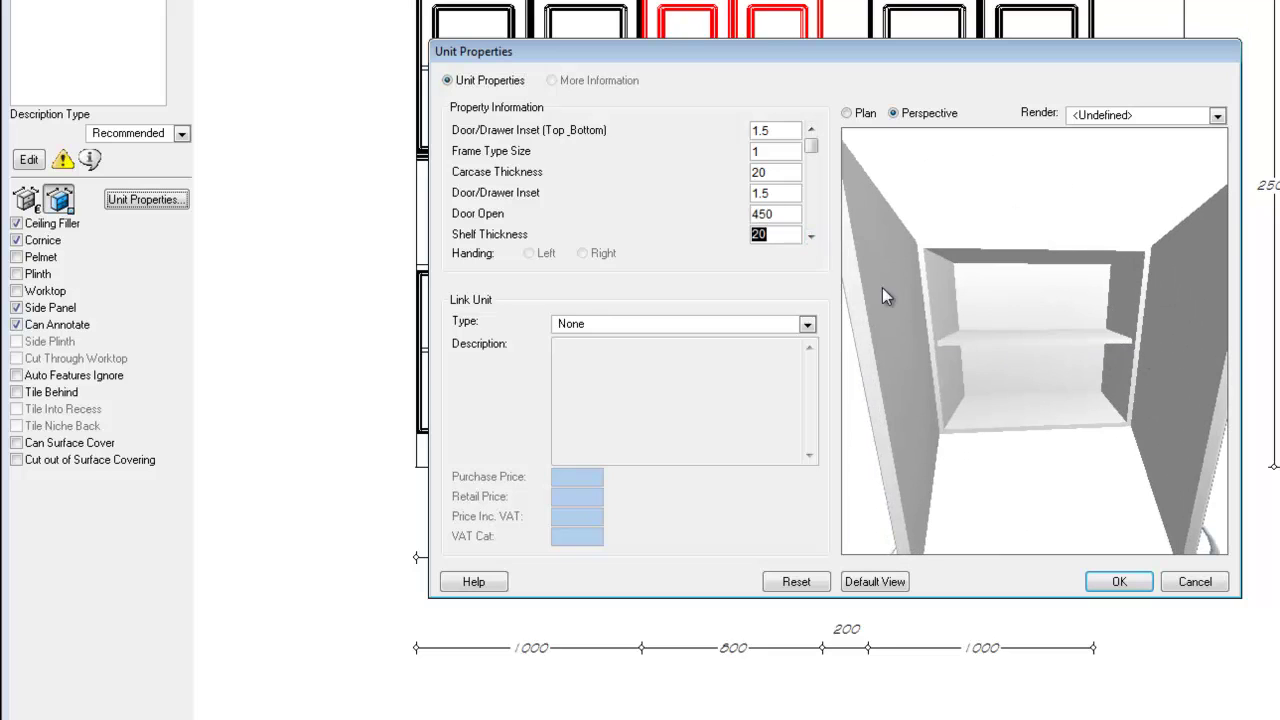
key(Tab)
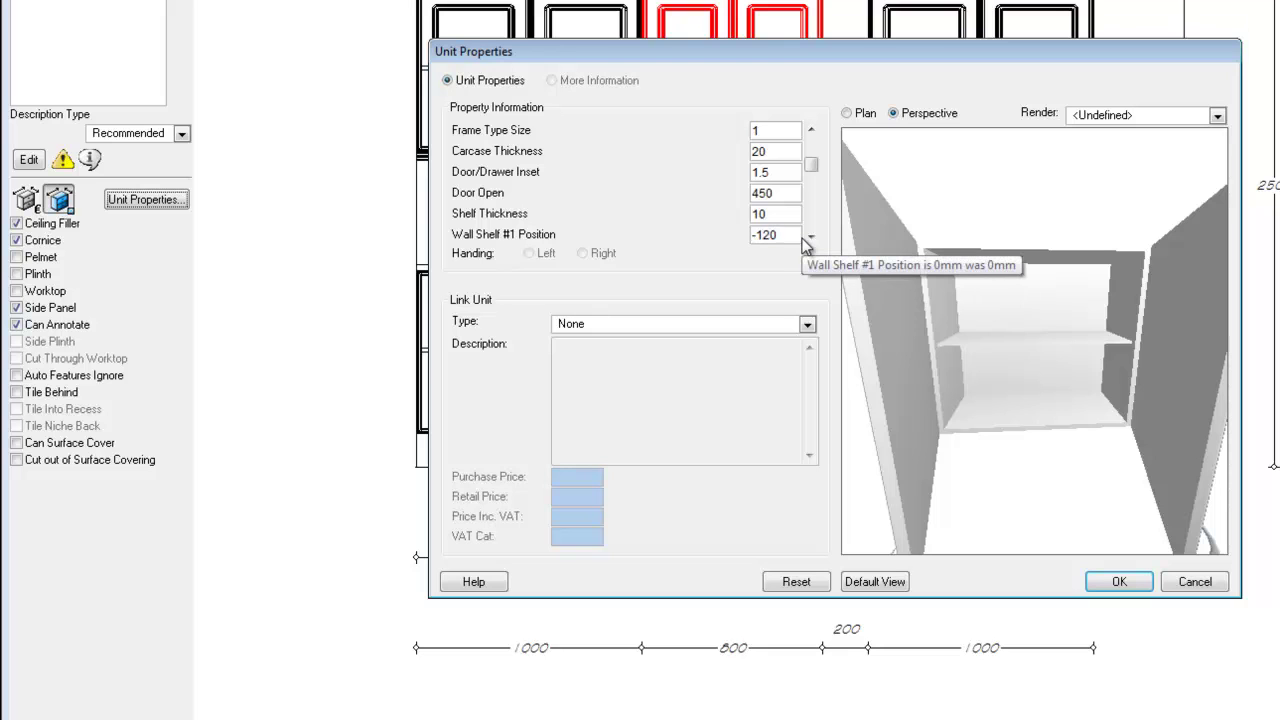
key(Tab)
Step: Apply the new unit properties and view the kitchen in Perspective
drag(990, 335, 1031, 340)
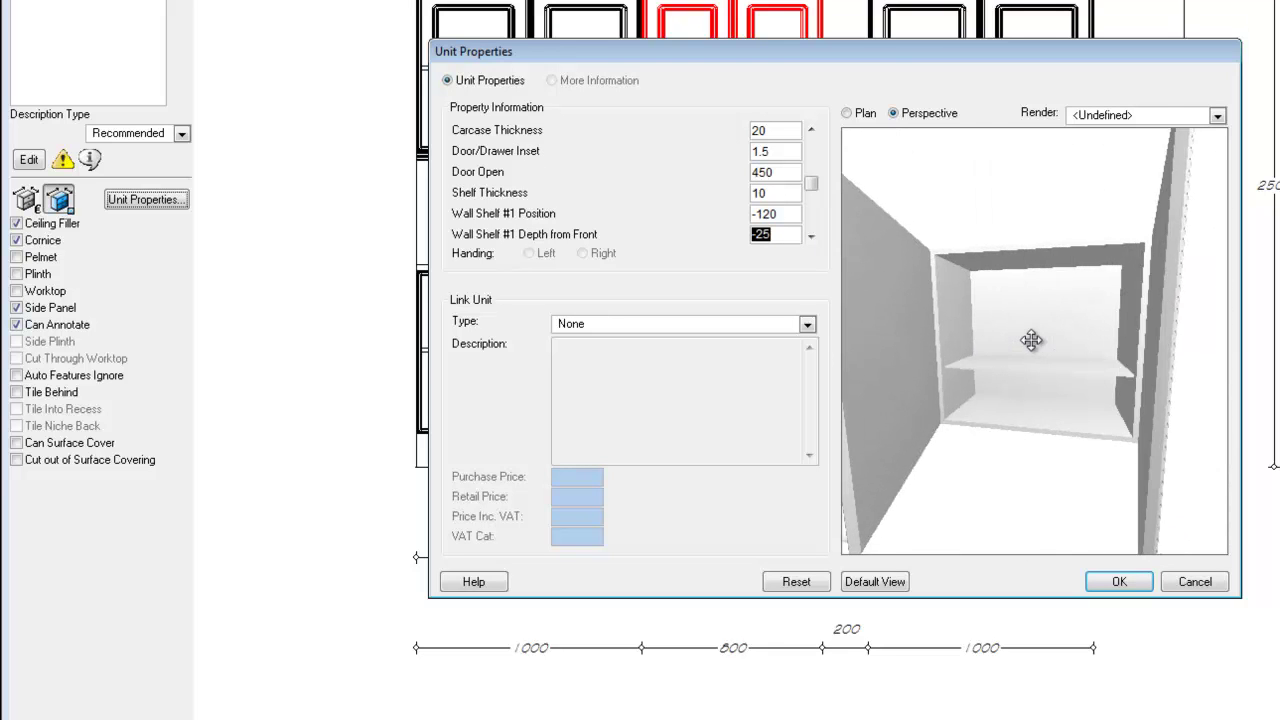
click(1122, 582)
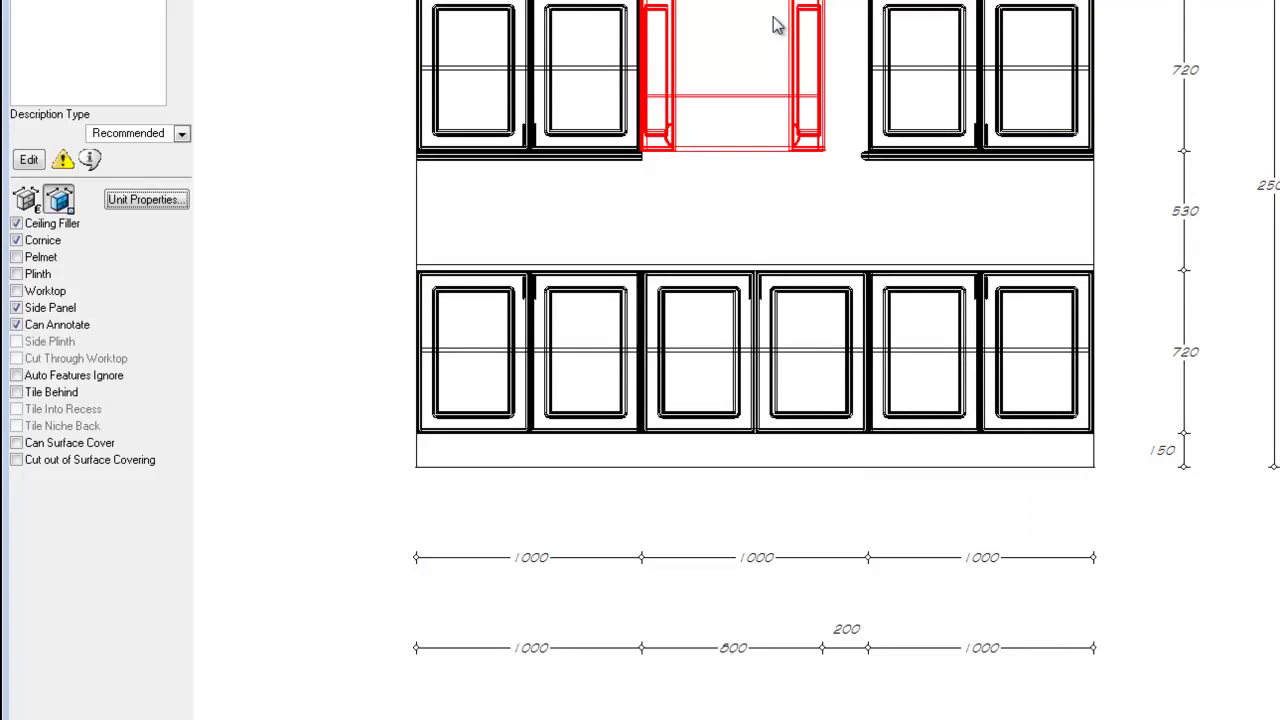
right_click(712, 22)
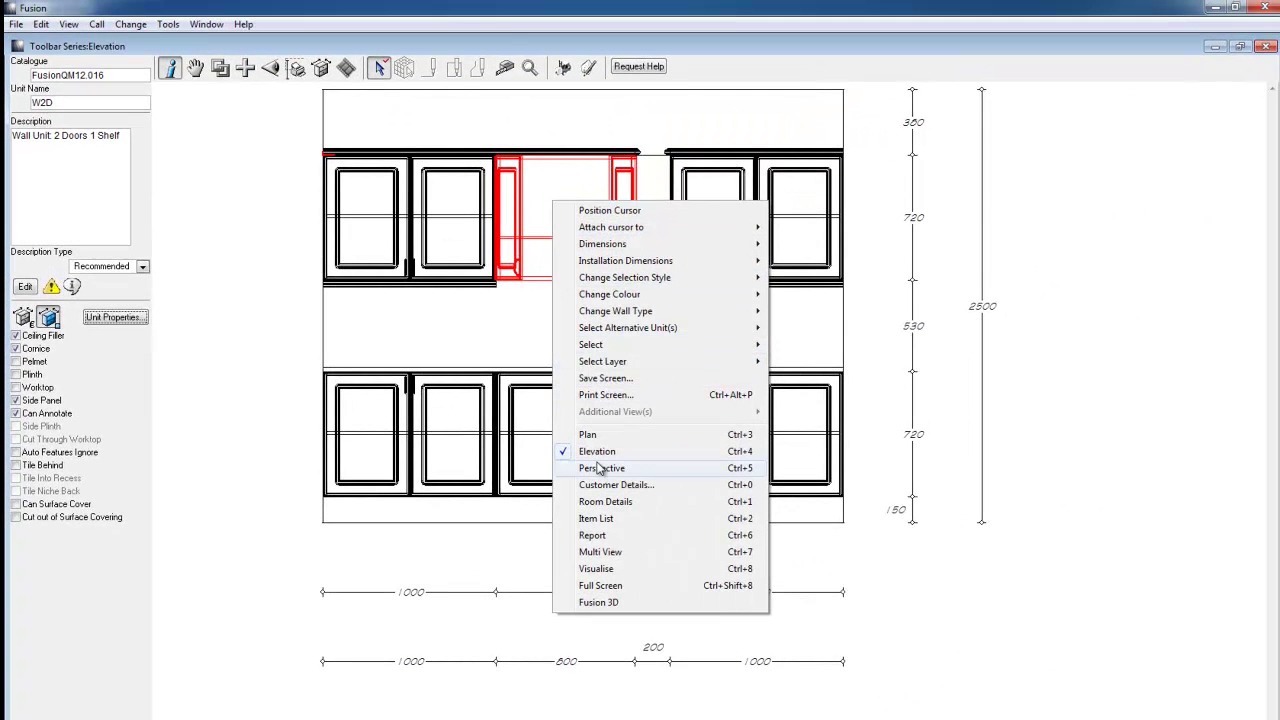
click(761, 397)
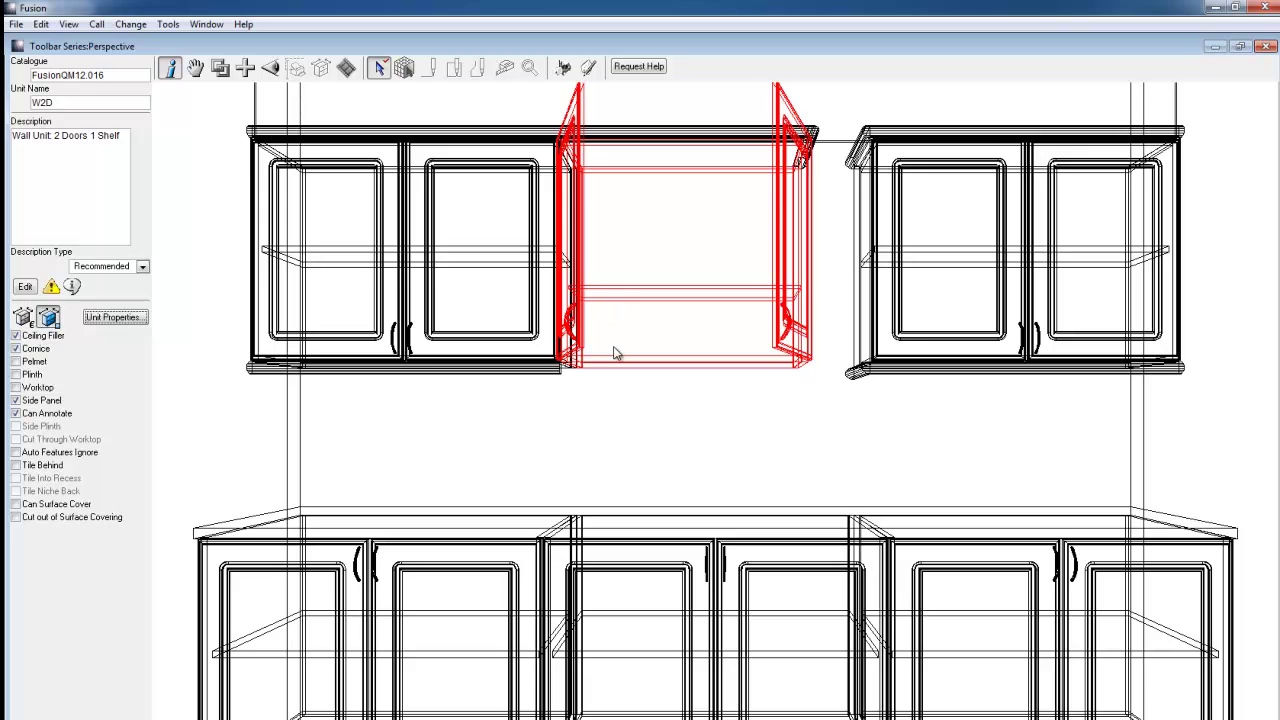